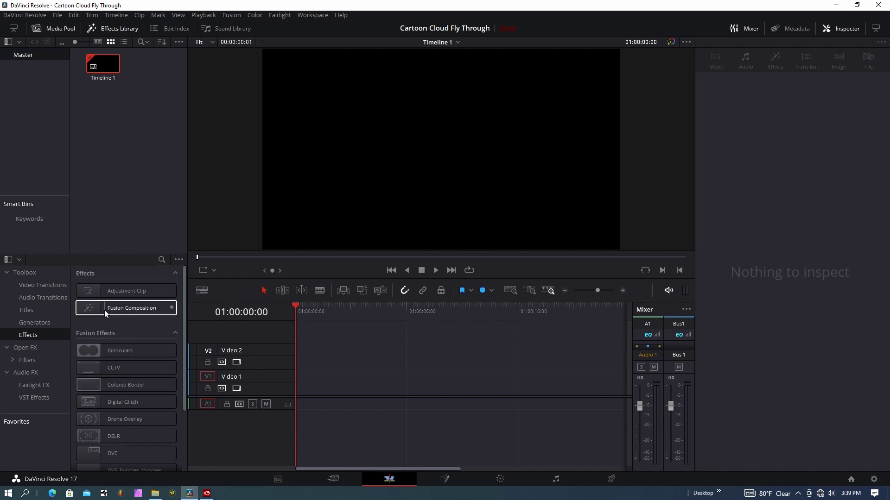
Drag a Fusion Composition clip from the Effects library onto Video 1
left_click(122, 31)
left_click(122, 31)
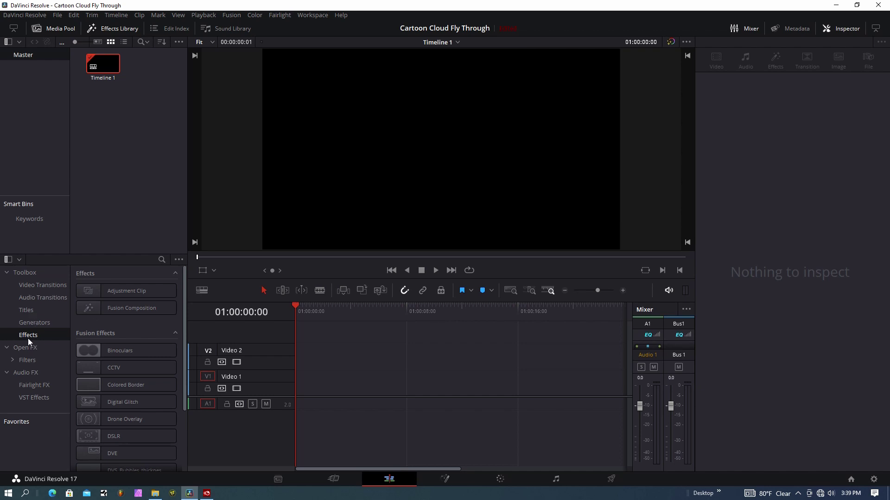
left_click_drag(88, 308, 300, 392)
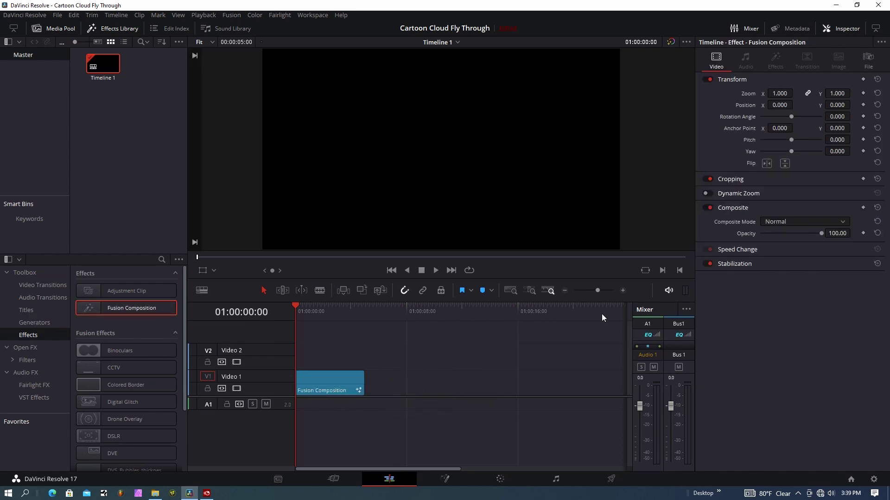
Trim the clip's right edge out to the playhead near 01:00:21:28
left_click_drag(601, 313, 600, 311)
left_click(341, 407)
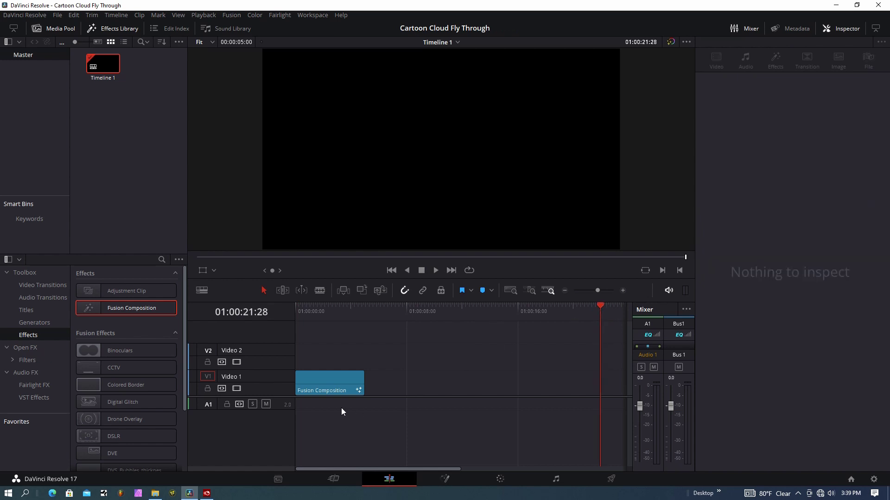
left_click_drag(364, 382, 598, 384)
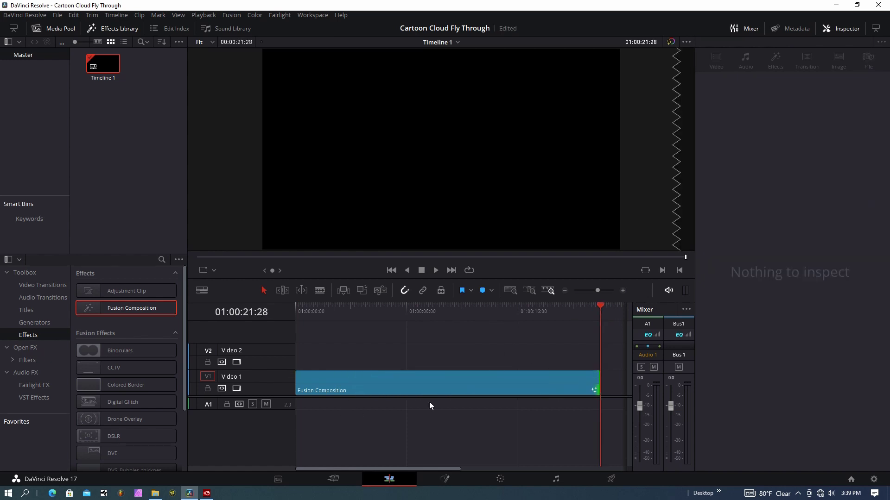
left_click_drag(392, 308, 383, 312)
left_click(361, 389)
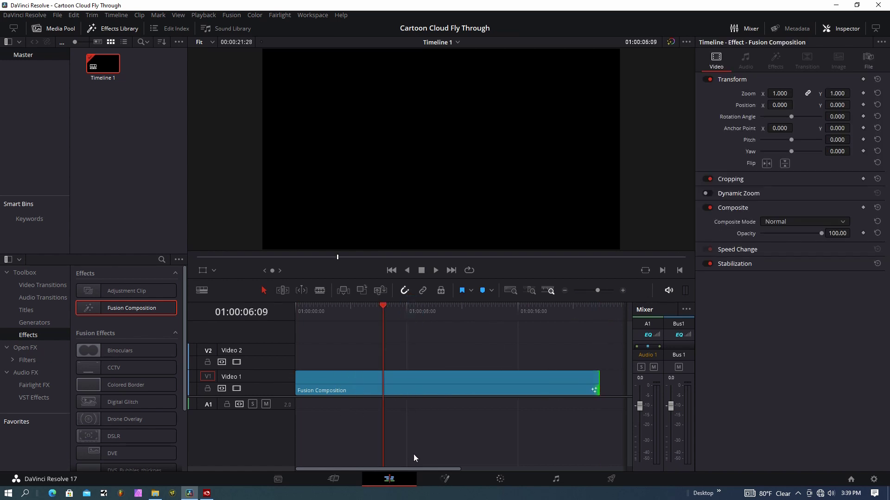
On the Fusion page, centre MediaOut1 and add Background1 and Camera3D1 nodes beside it
left_click(440, 481)
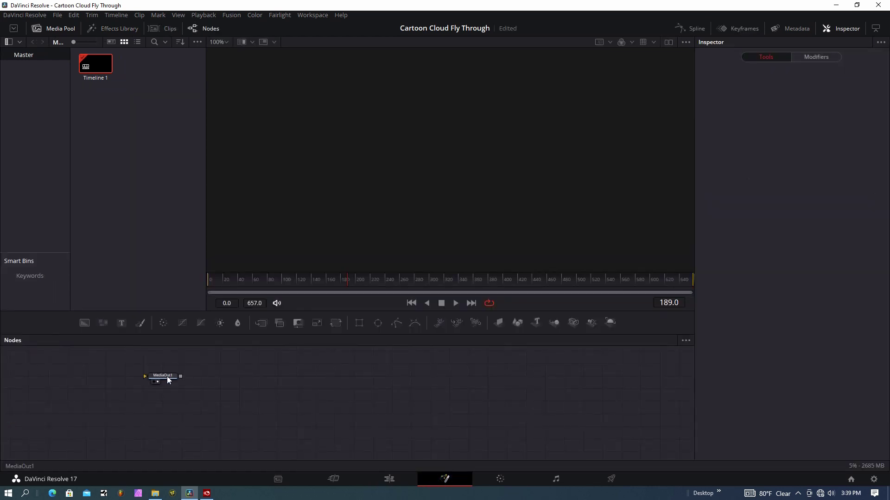
left_click_drag(166, 376, 394, 416)
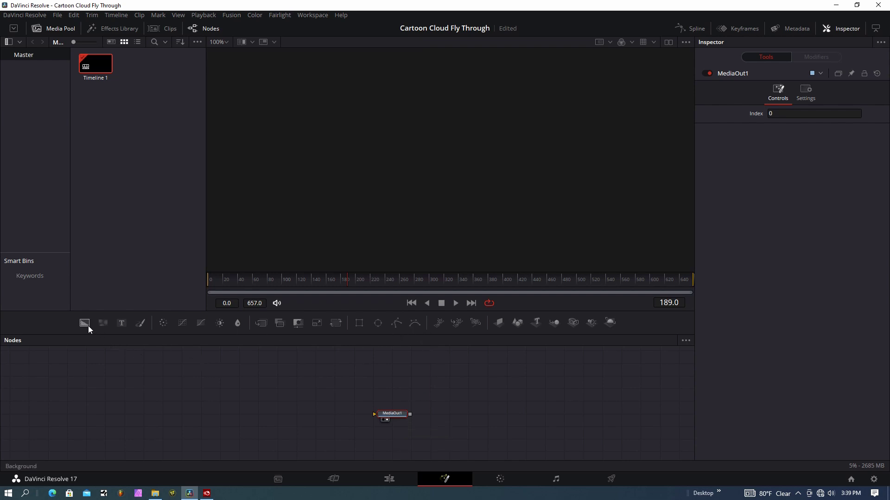
left_click_drag(85, 324, 89, 383)
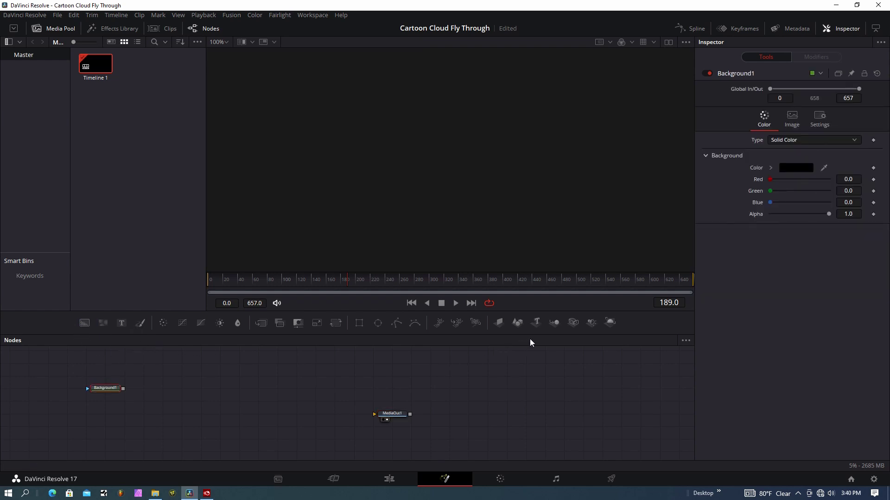
left_click_drag(573, 323, 169, 384)
left_click(109, 388)
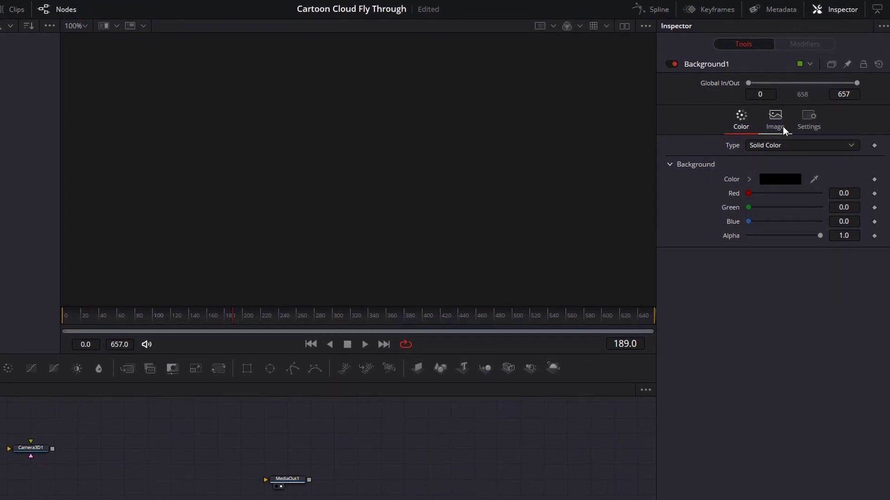
Set Background1's Type to Gradient and drag its handles into a vertical top-to-bottom fade
left_click(783, 145)
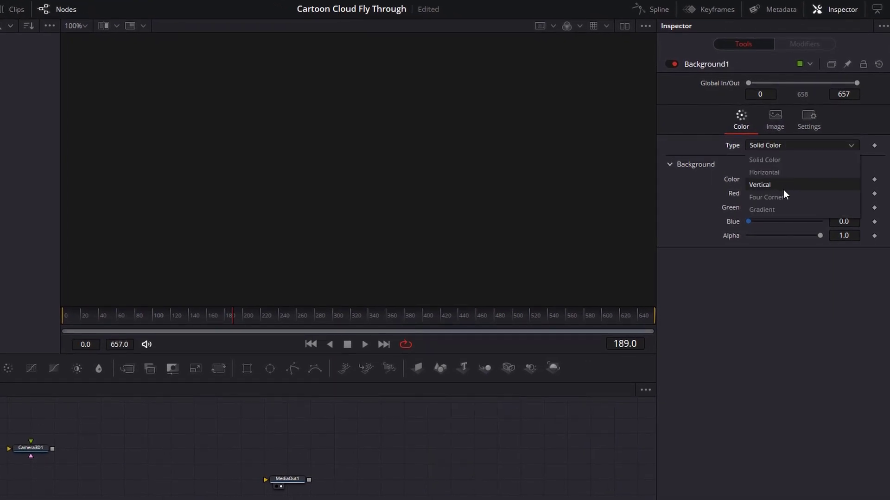
left_click(783, 205)
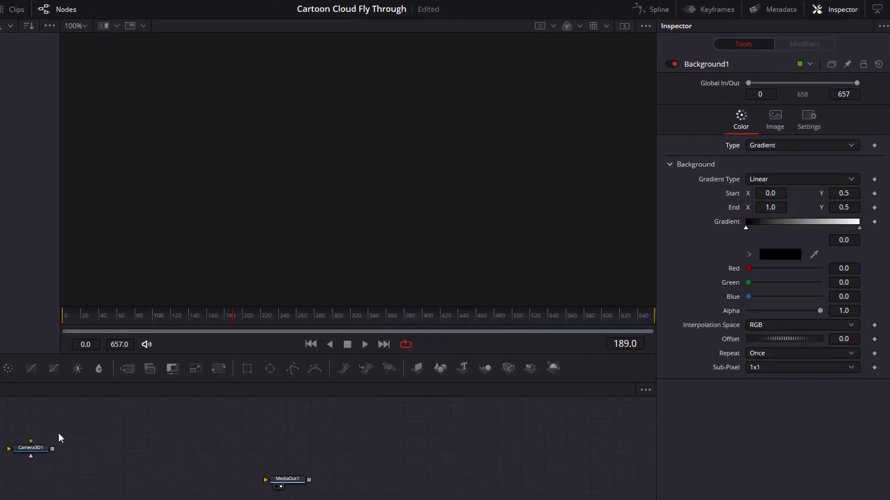
key("1")
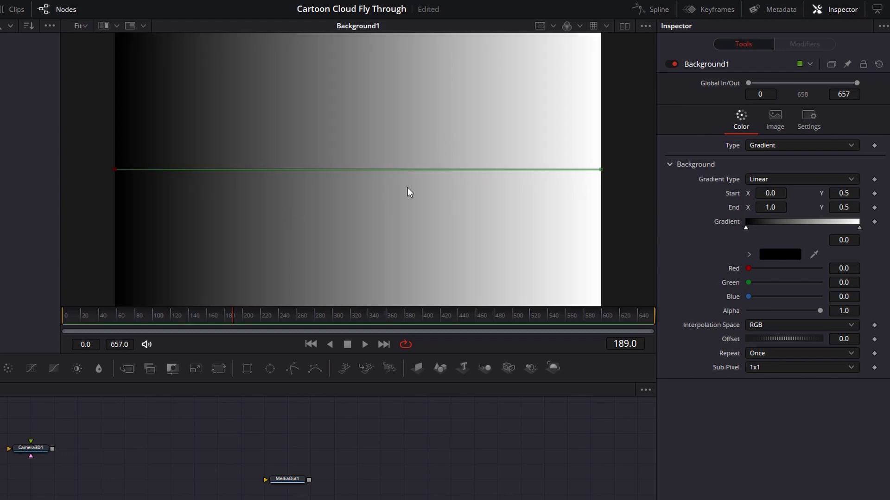
scroll(309, 137, "down", 3)
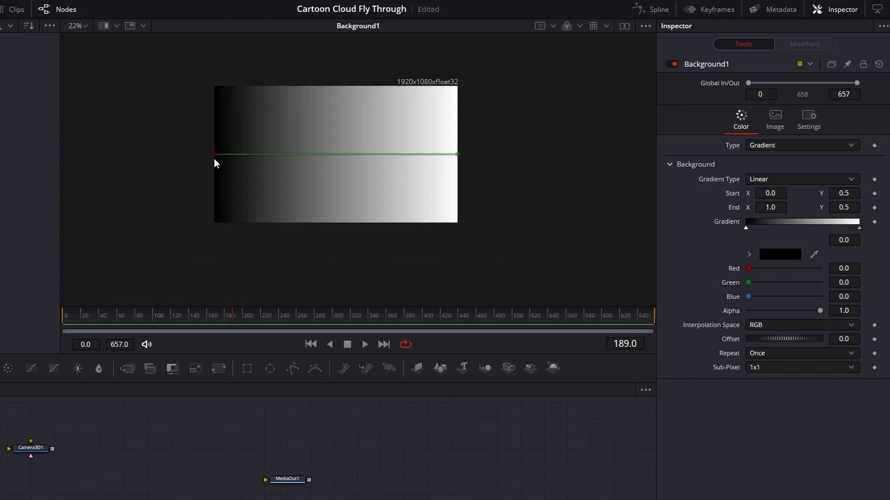
left_click_drag(213, 154, 331, 78)
left_click_drag(458, 155, 334, 177)
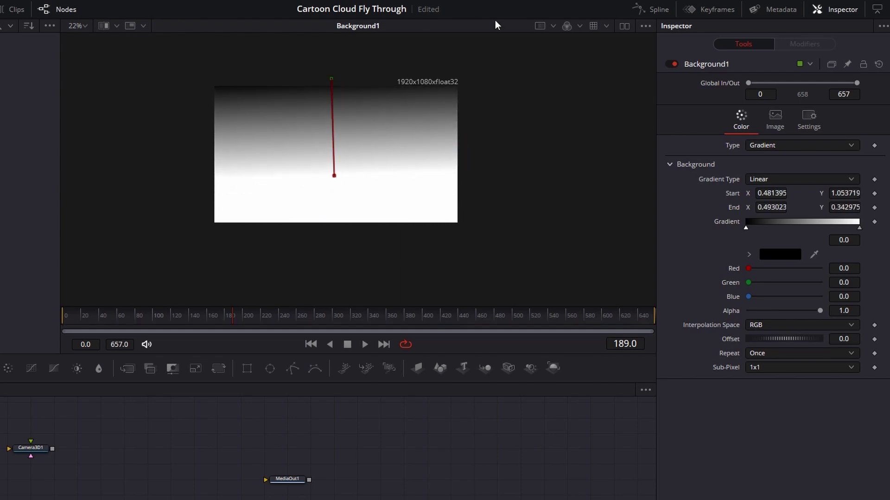
Colour the gradient's starting stop a saturated blue
left_click(746, 229)
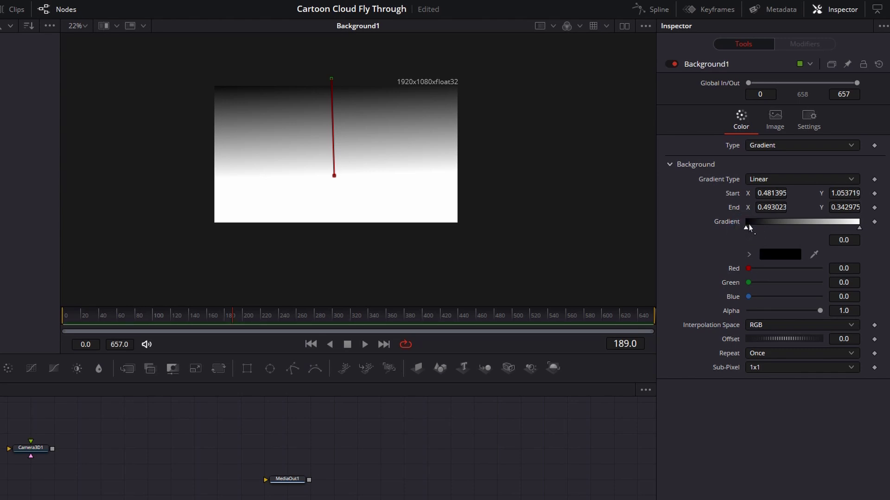
left_click(747, 228)
left_click(772, 256)
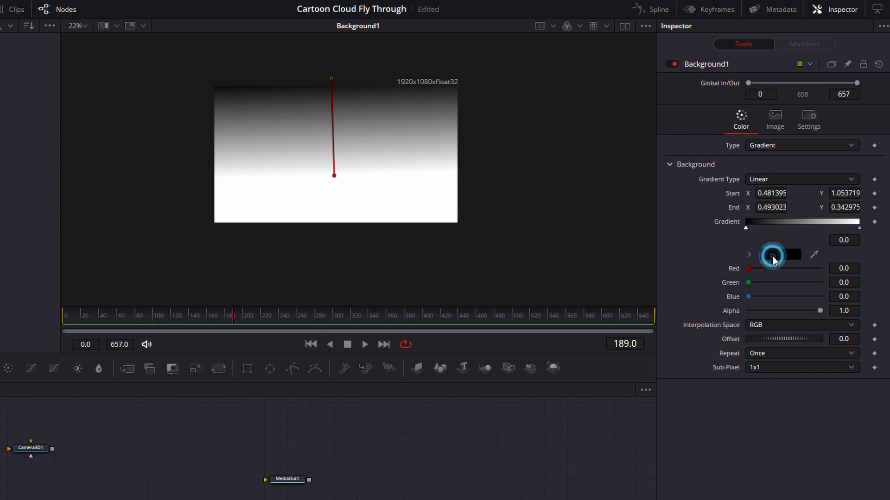
left_click(386, 214)
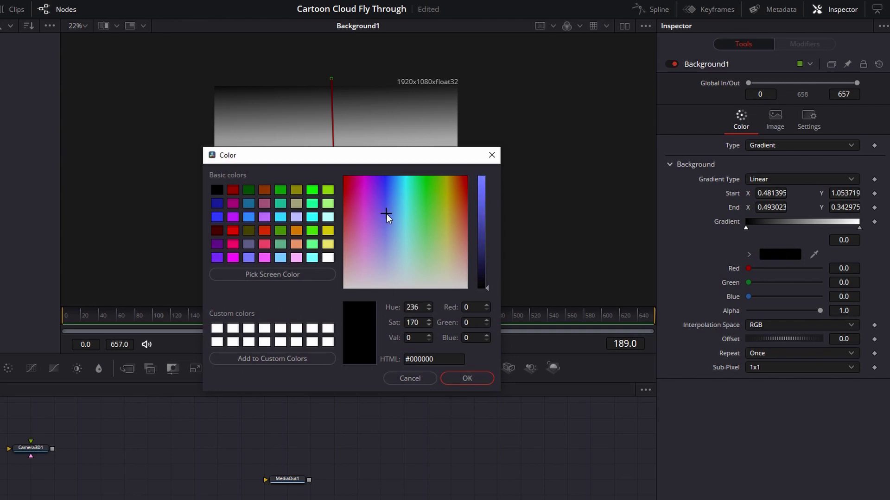
left_click_drag(386, 214, 391, 195)
left_click(480, 217)
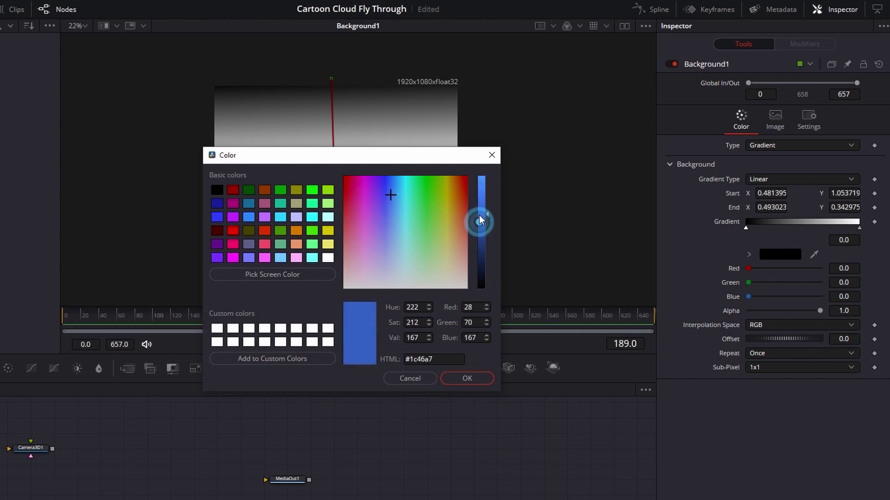
left_click_drag(480, 217, 480, 211)
left_click_drag(391, 193, 391, 198)
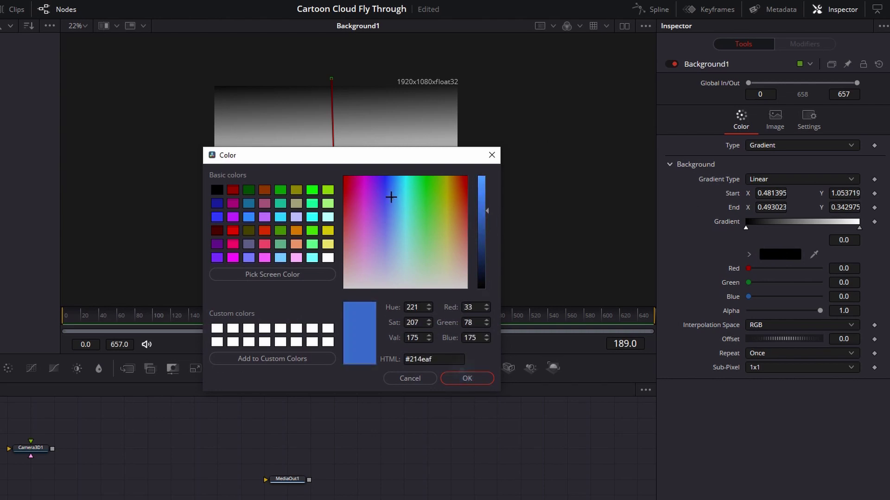
left_click(458, 378)
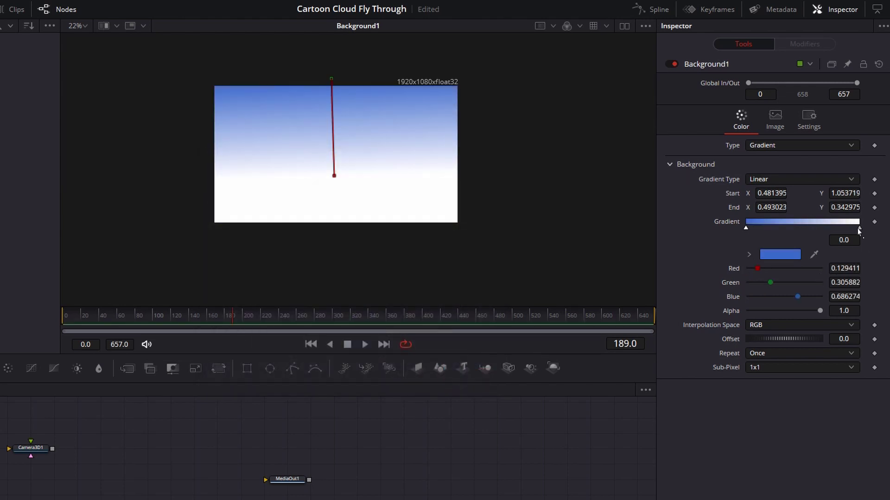
Move the white end stop to 0.835820 and colour it light blue
left_click_drag(859, 230, 841, 227)
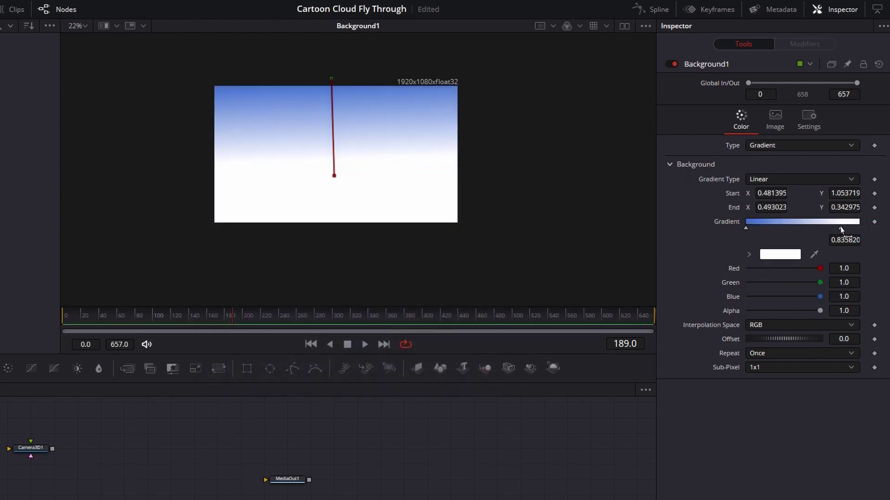
left_click(785, 256)
mouse_move(397, 215)
left_mouse_down()
mouse_move(387, 212)
mouse_move(383, 224)
mouse_move(383, 212)
mouse_move(393, 230)
left_mouse_up()
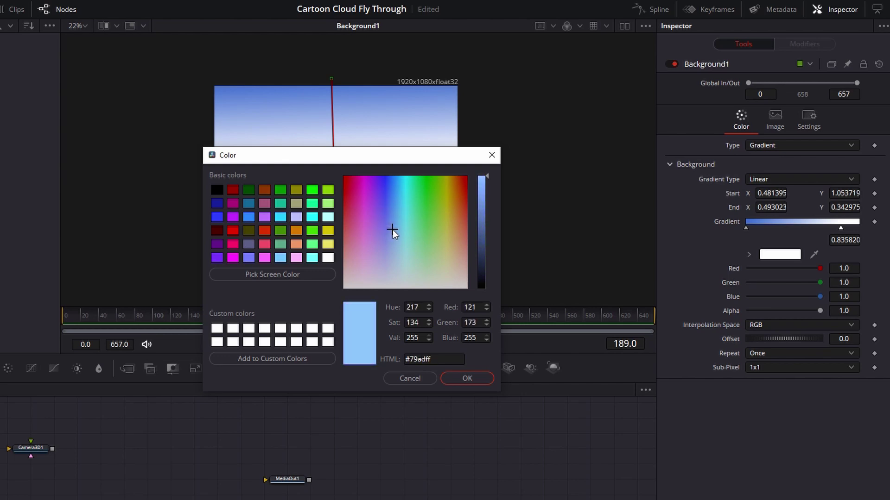
left_click(468, 379)
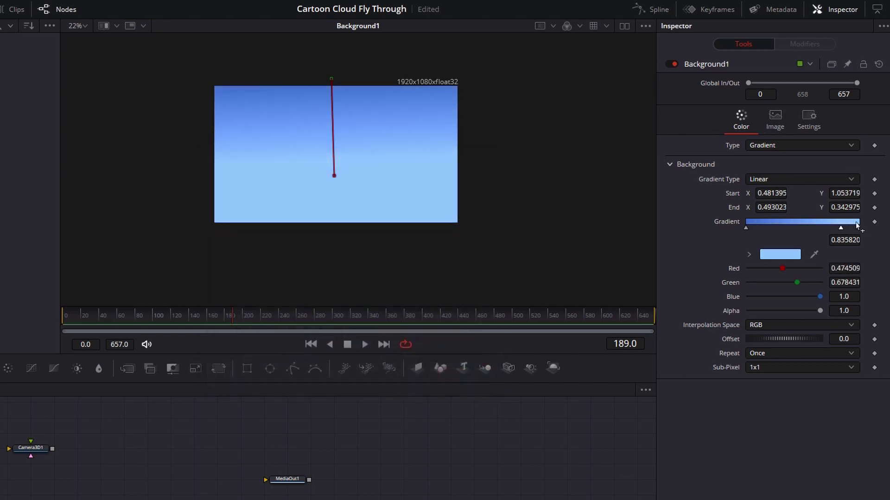
Add a paler blue stop at the gradient's end and raise the End handle to Y 0.475
left_click(857, 226)
left_click(790, 254)
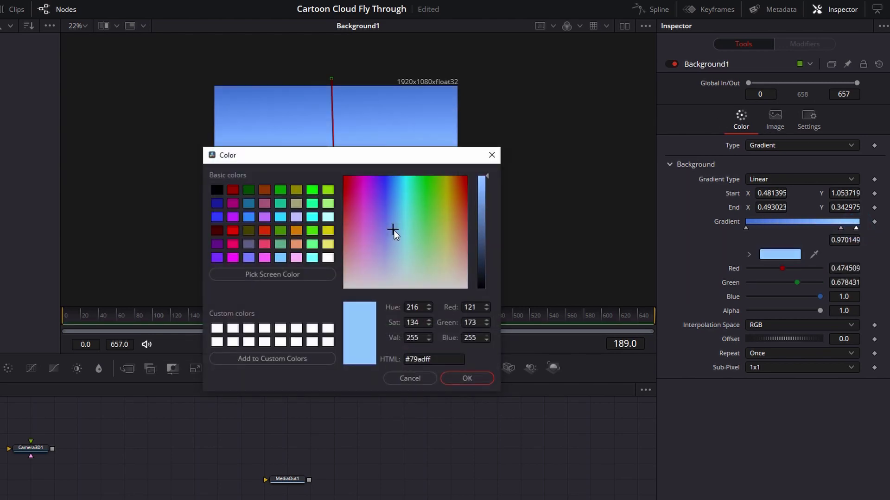
left_click_drag(394, 229, 392, 252)
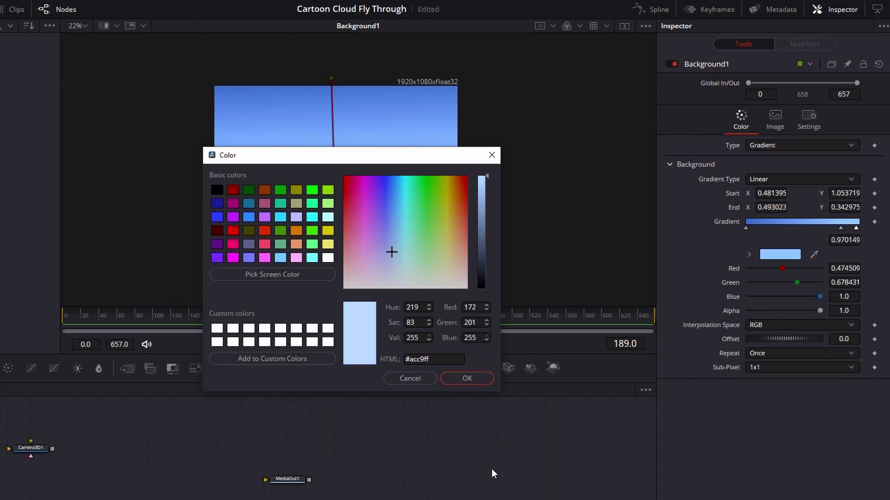
left_click(470, 379)
left_click_drag(334, 176, 334, 158)
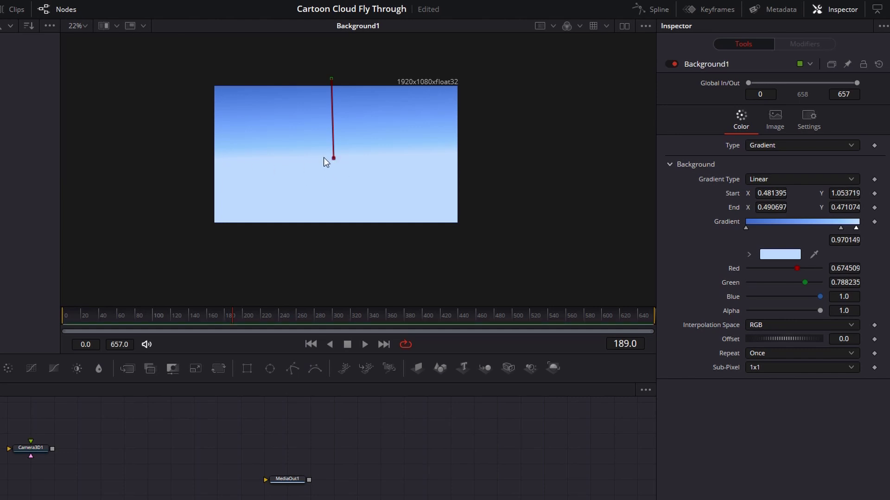
left_click_drag(334, 157, 333, 155)
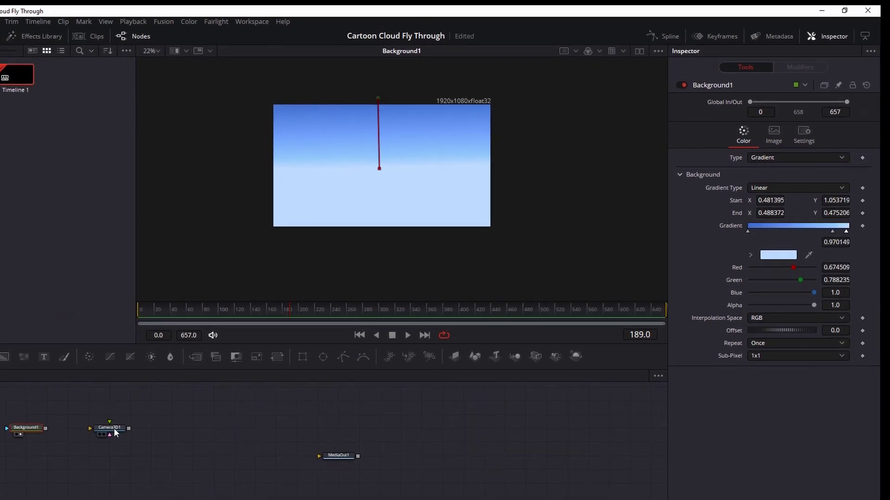
Connect Background1 into Camera3D1's image input and view the camera's 3D scene
left_click(111, 430)
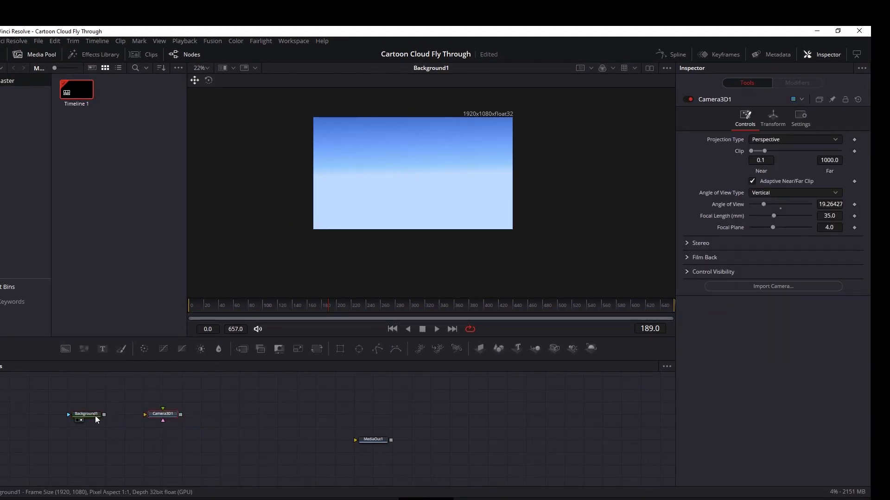
left_click_drag(105, 415, 148, 415)
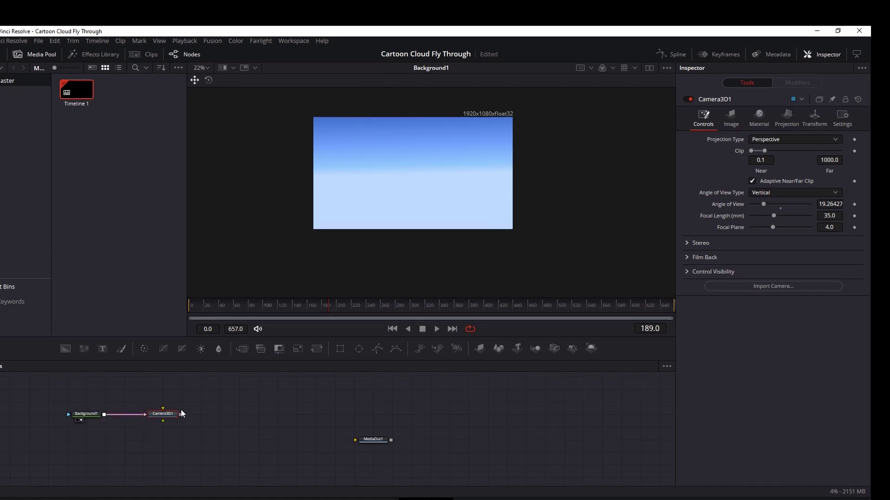
left_click_drag(169, 420, 392, 252)
left_click_drag(506, 194, 522, 165)
scroll(521, 165, "down", 5)
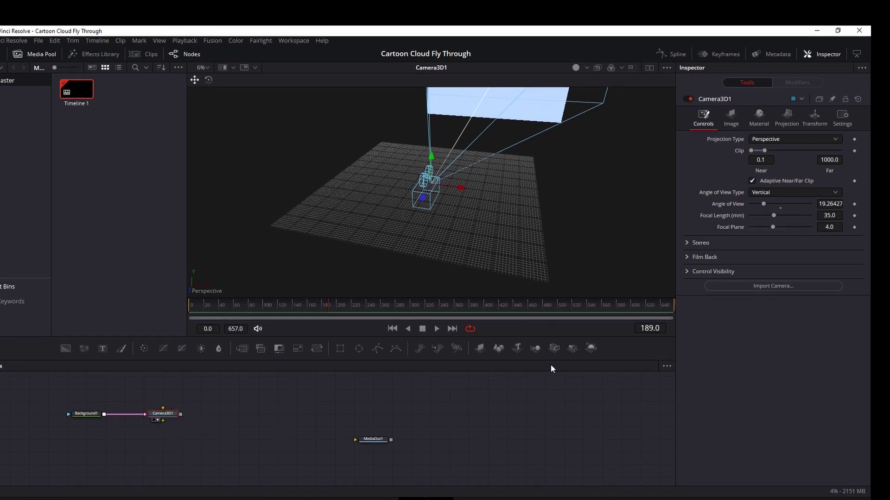
Chain Camera3D1 into new Merge3D1 and Renderer3D1 nodes and preview the rendered sky
left_click_drag(536, 349, 238, 414)
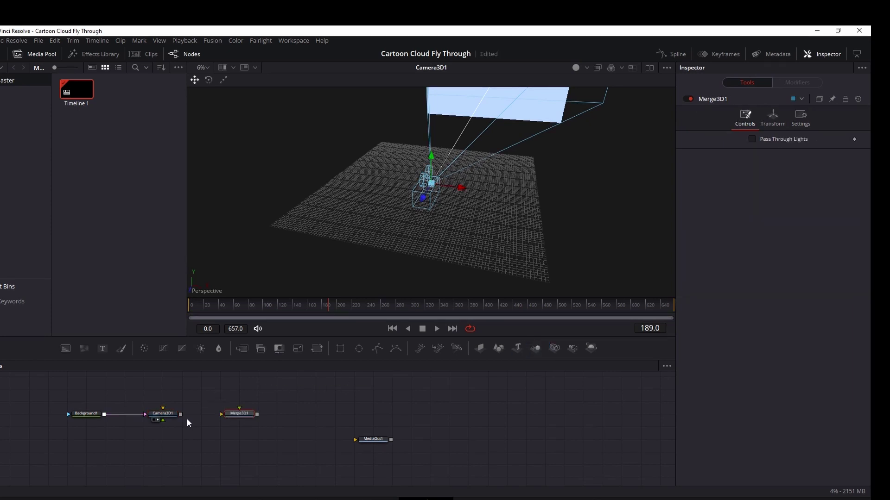
left_click_drag(179, 415, 221, 414)
left_click_drag(592, 348, 300, 415)
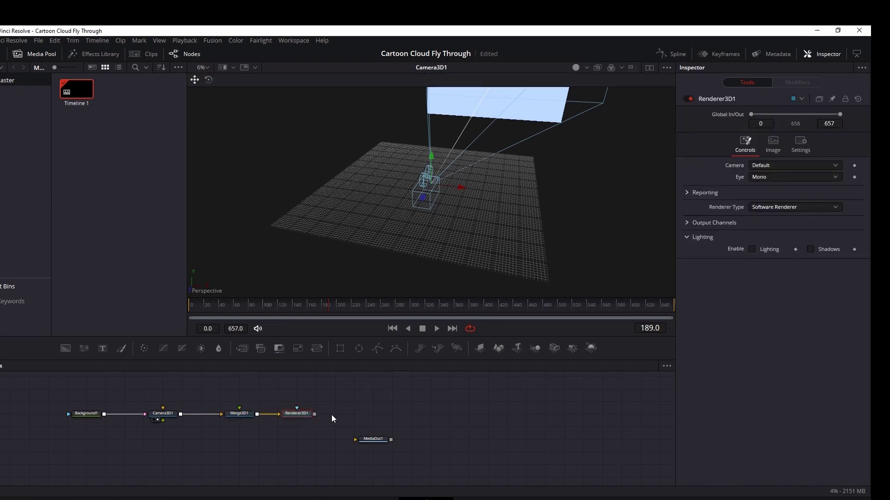
left_click(291, 419)
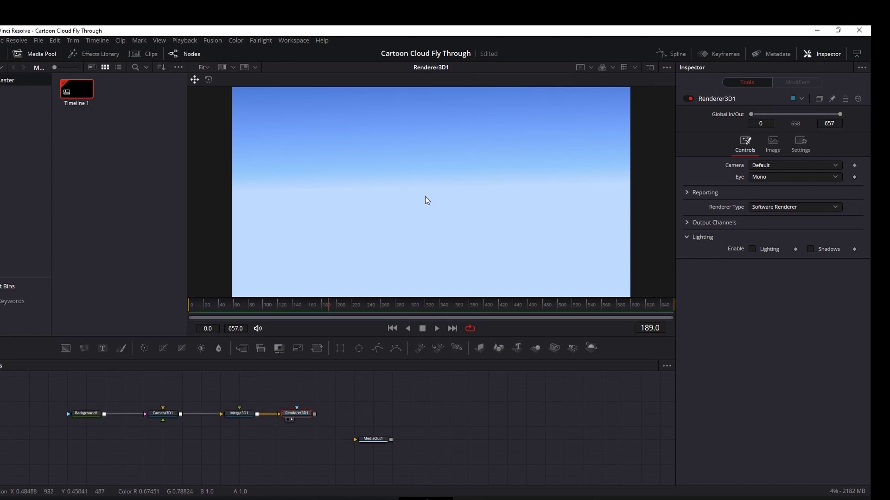
scroll(427, 197, "down", 1)
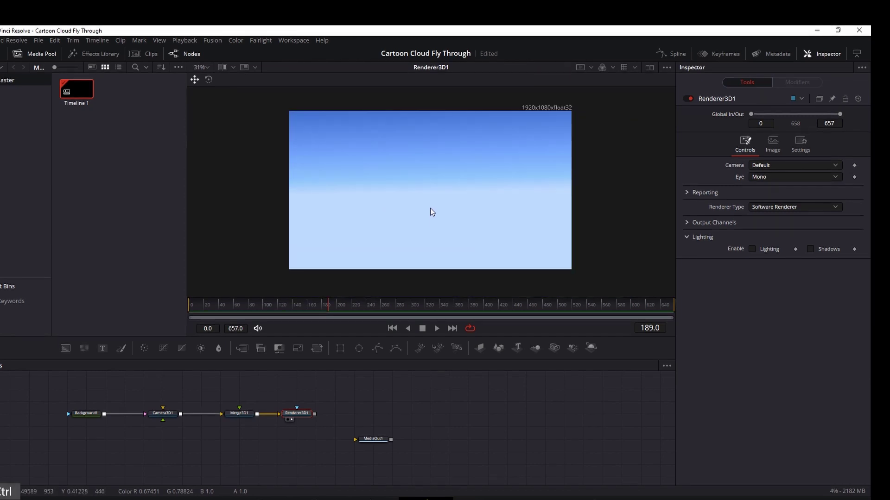
left_click_drag(370, 439, 471, 417)
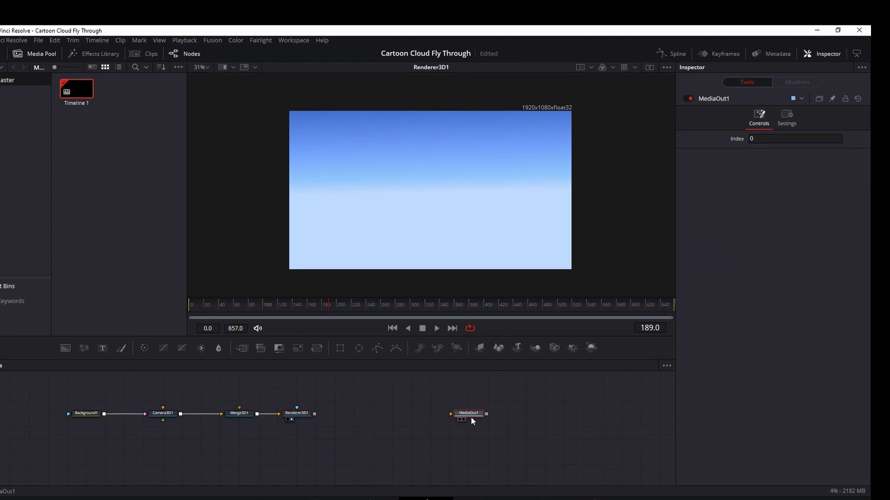
Connect Renderer3D1 to MediaOut1 and add a Camera3D2 node feeding Merge3D1
left_click_drag(316, 414, 451, 414)
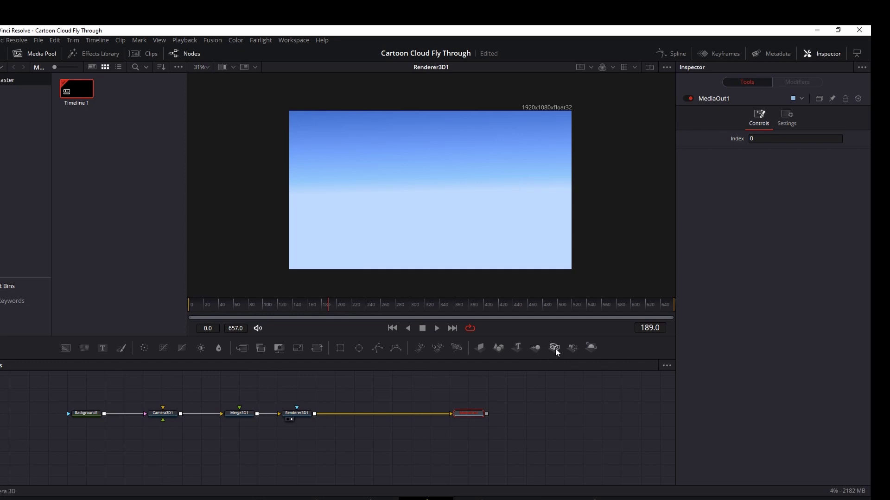
left_click_drag(557, 353, 240, 413)
left_click_drag(299, 390, 242, 389)
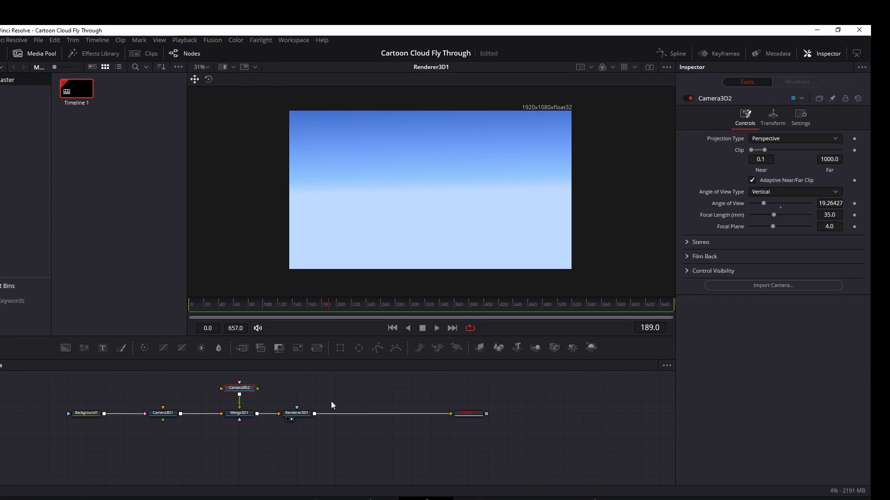
Set Renderer3D1's Camera to Camera3D2
left_click(304, 412)
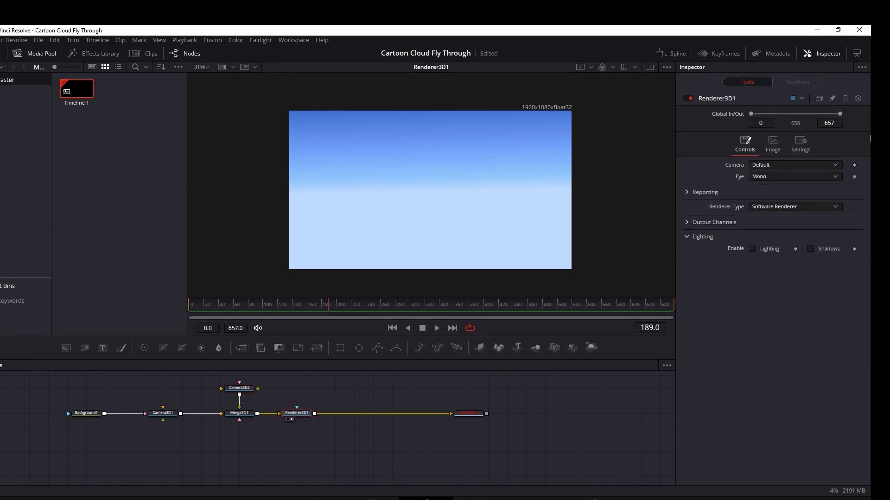
left_click(834, 207)
left_click(831, 205)
left_click(833, 165)
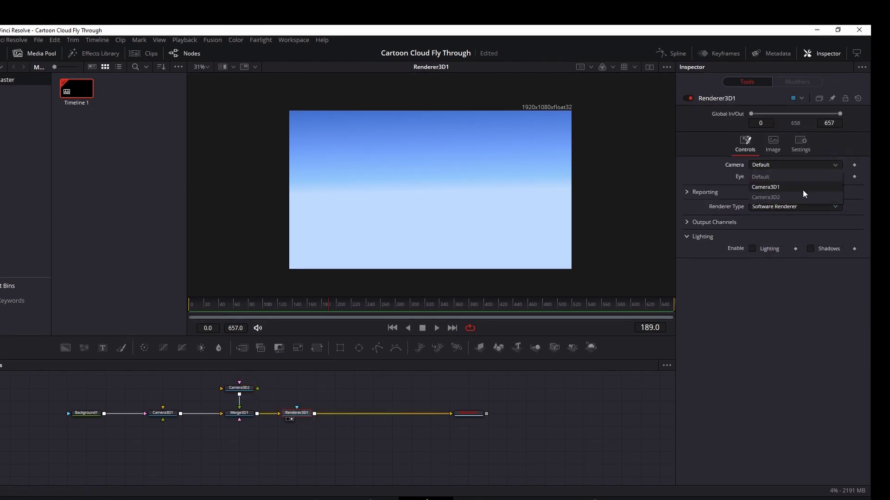
left_click(798, 197)
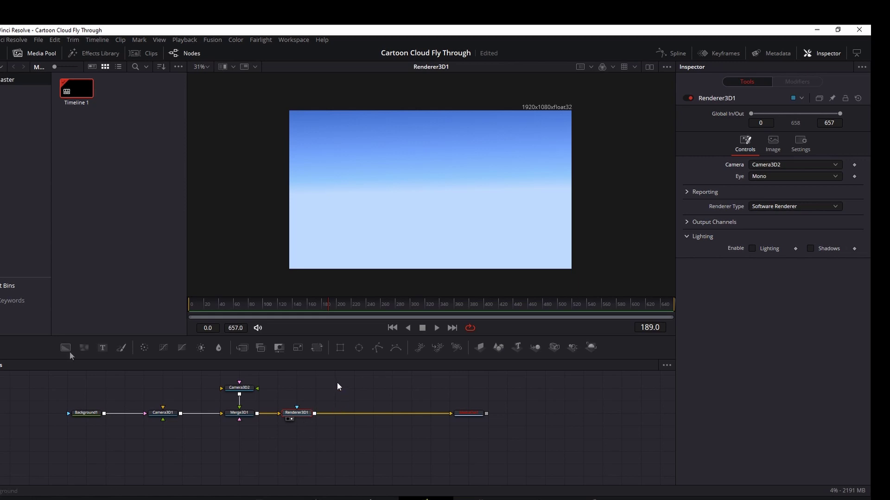
Add Background2 feeding a new Paint1 node and set Paint1's Stroke Duration to 800
left_click_drag(65, 348, 67, 463)
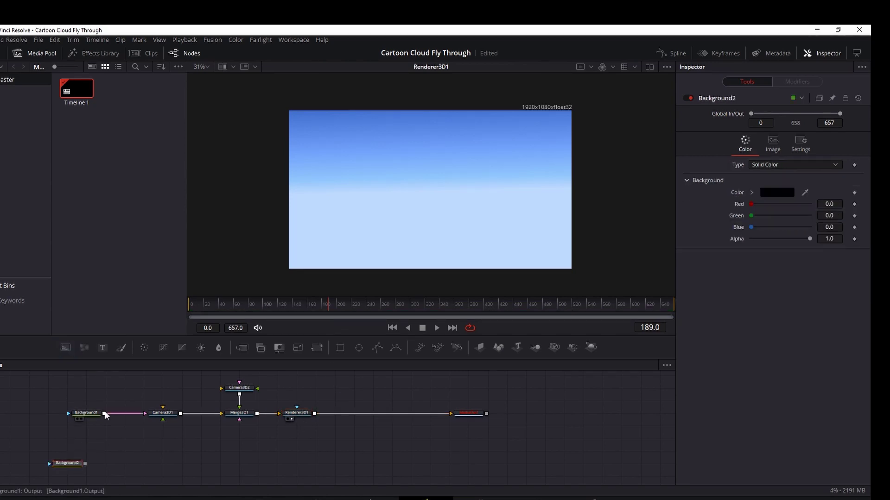
mouse_move(116, 353)
left_mouse_down()
mouse_move(125, 476)
mouse_move(125, 466)
left_mouse_up()
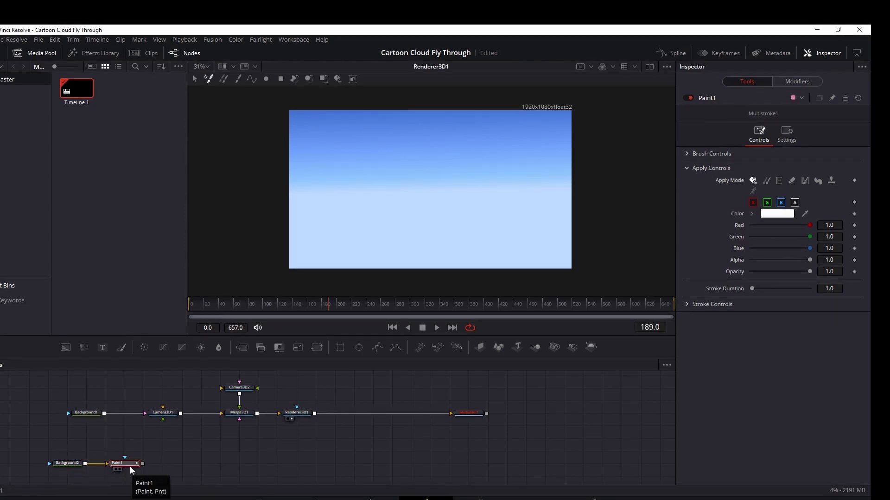
left_click(124, 464)
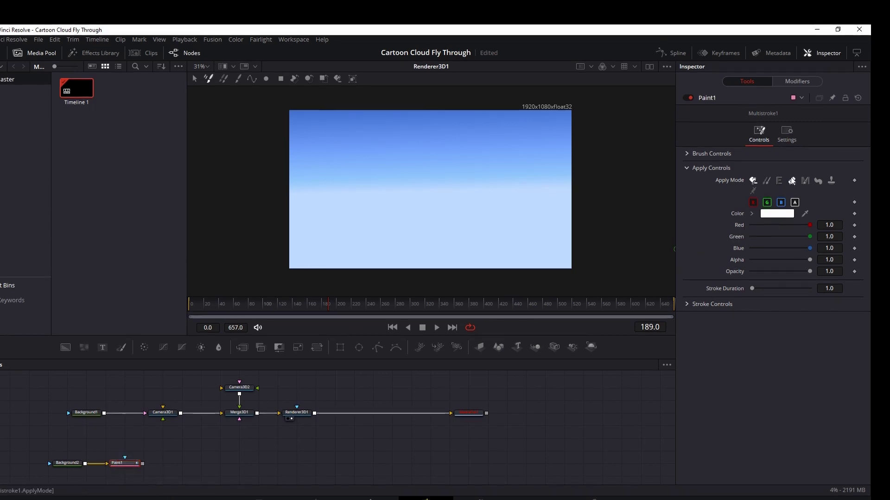
left_click(829, 289)
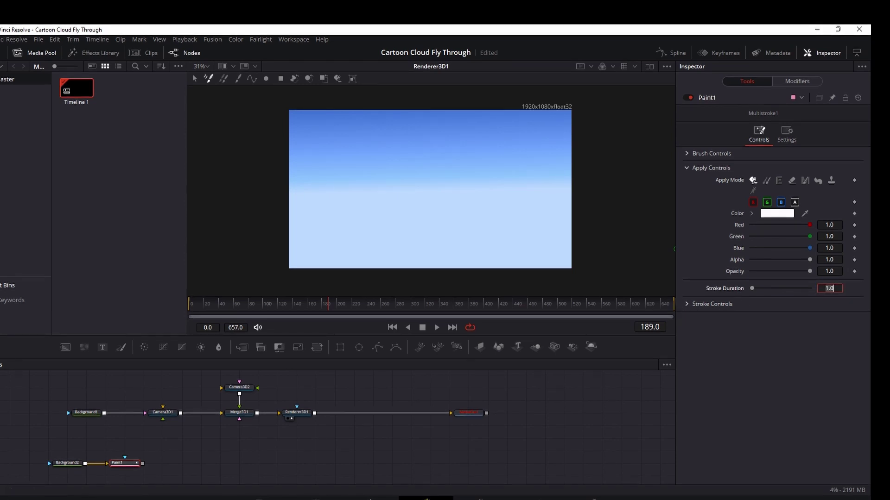
type("00")
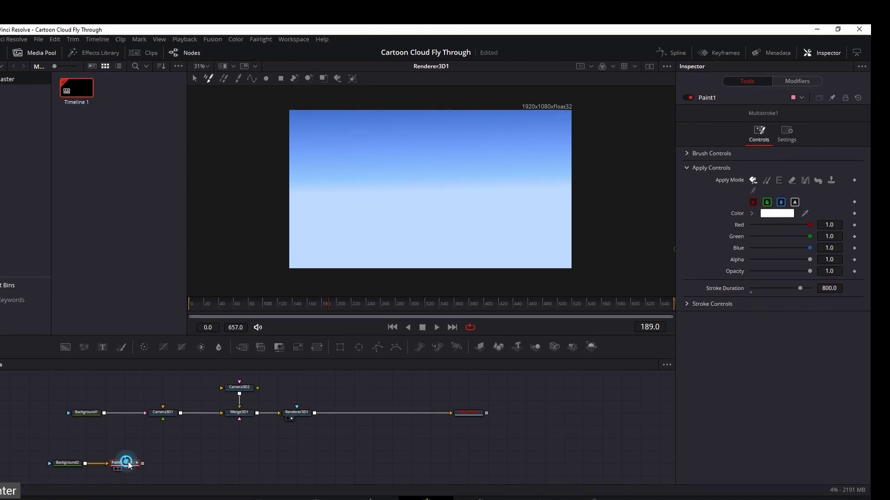
Nudge Paint1 slightly right and return the playhead to frame 0
left_click_drag(124, 463, 144, 463)
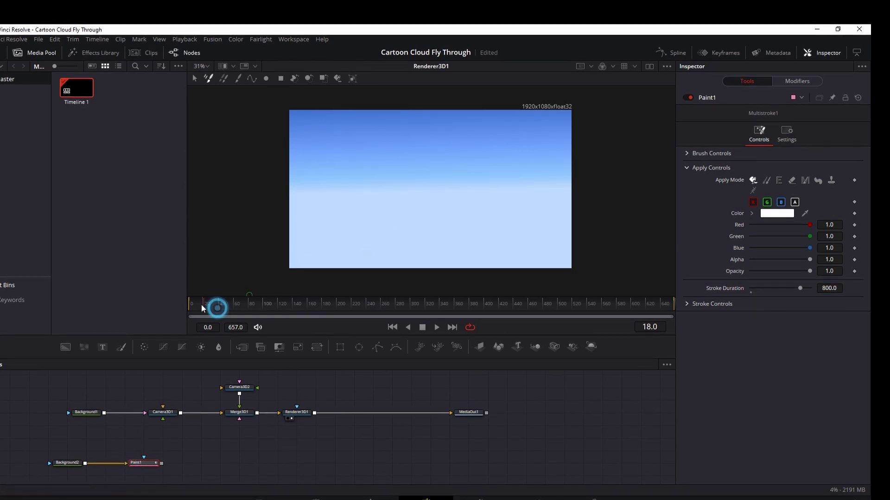
left_click_drag(202, 308, 193, 309)
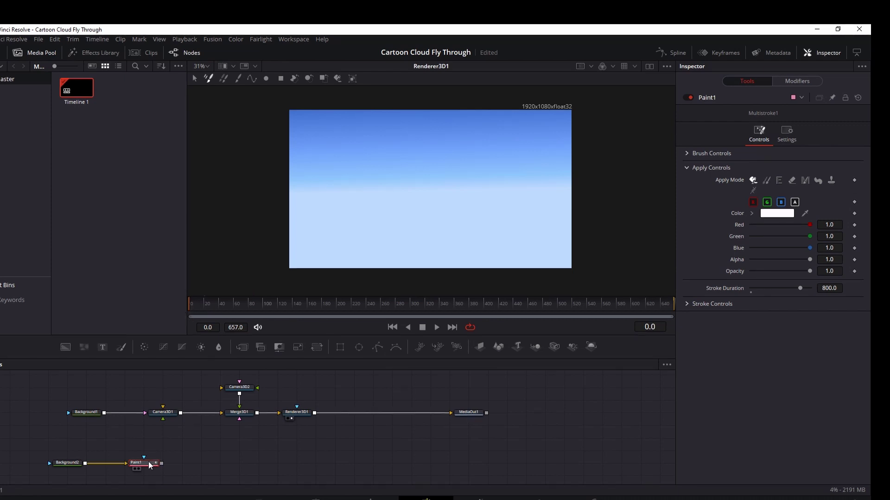
left_click(688, 154)
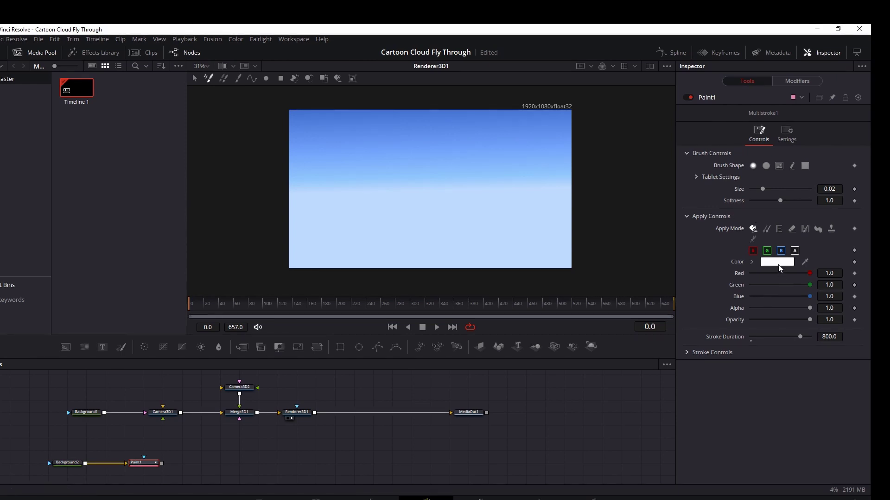
Choose the solid circle brush shape, try sizes 1.5 and about 1.272, and view Paint1
left_click(766, 166)
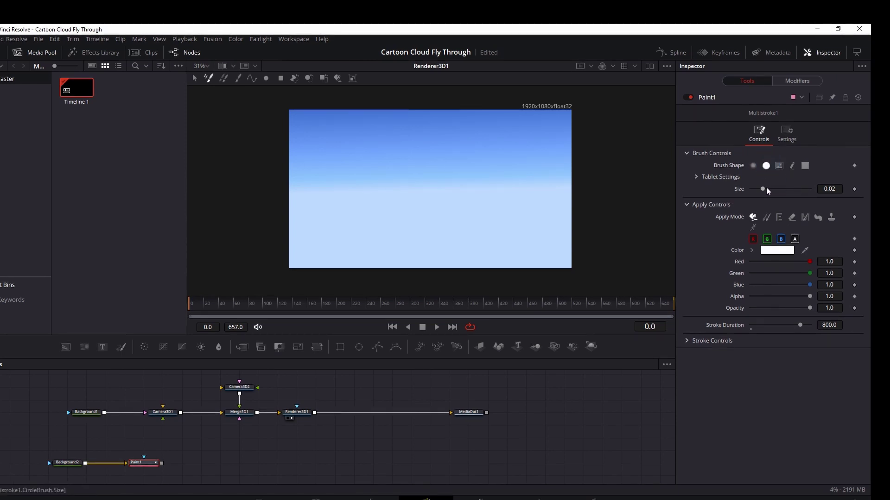
left_click_drag(763, 189, 815, 188)
left_click(842, 188)
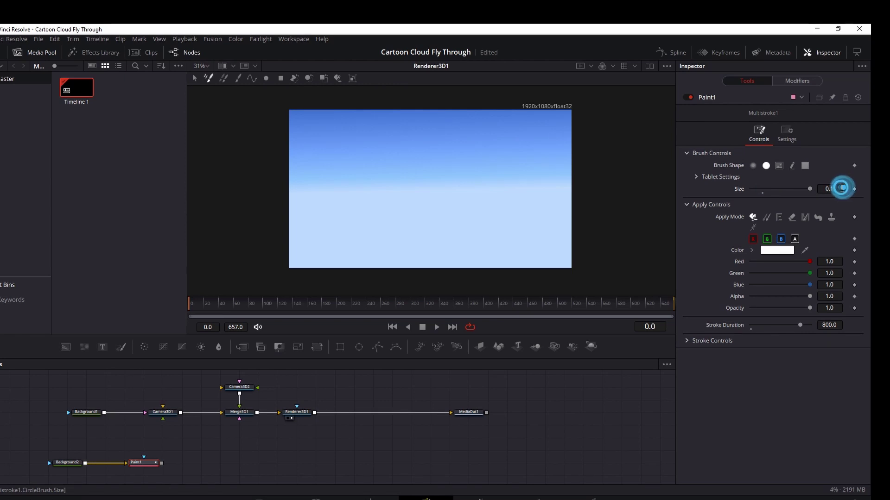
left_click(838, 186)
type("1")
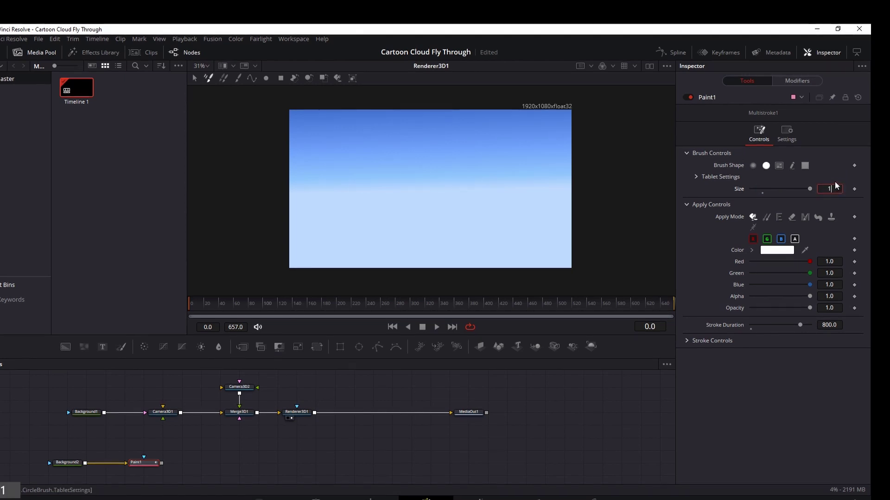
type(".5")
key("Return")
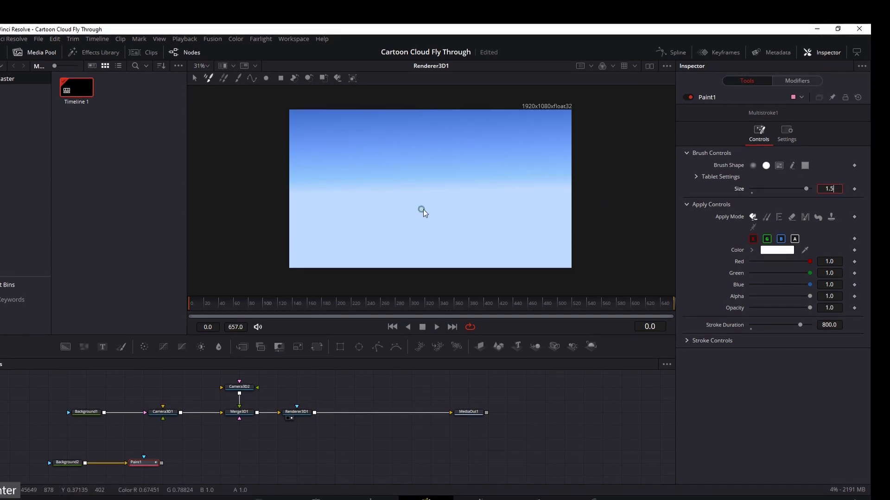
left_click_drag(802, 191, 794, 189)
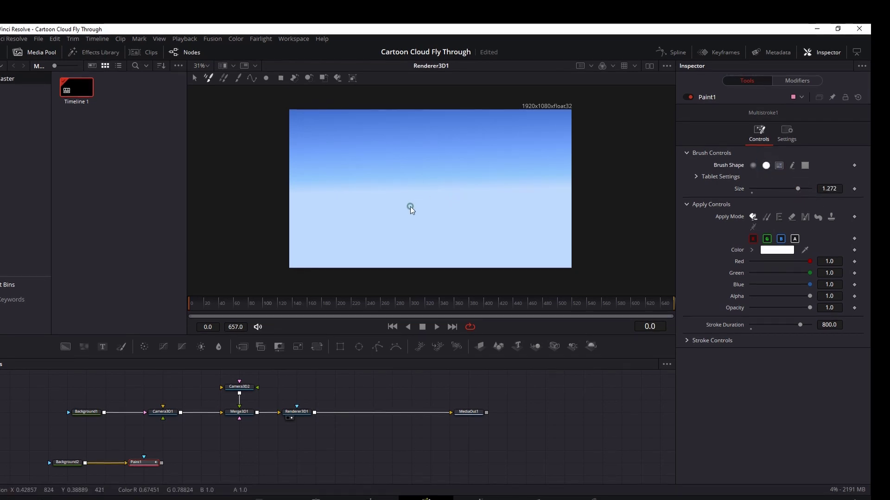
left_click(134, 468)
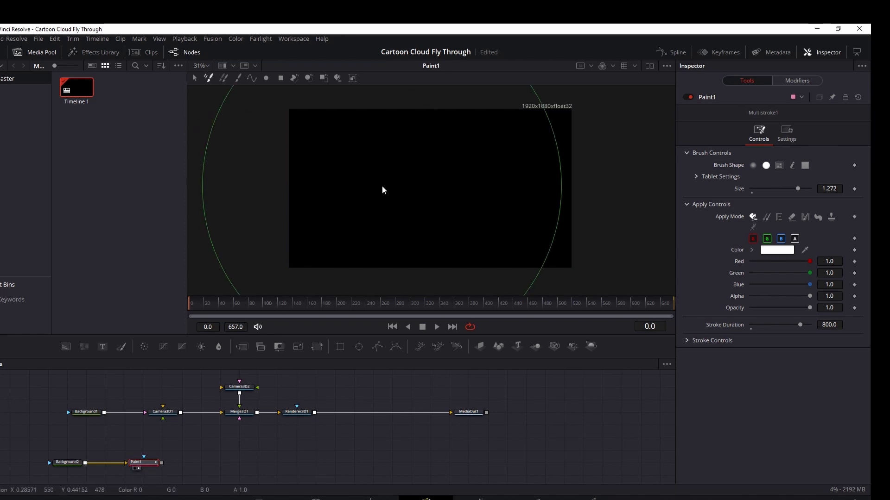
Shrink the brush size step by step down to 0.1163
left_click_drag(797, 188, 758, 190)
left_click(767, 190)
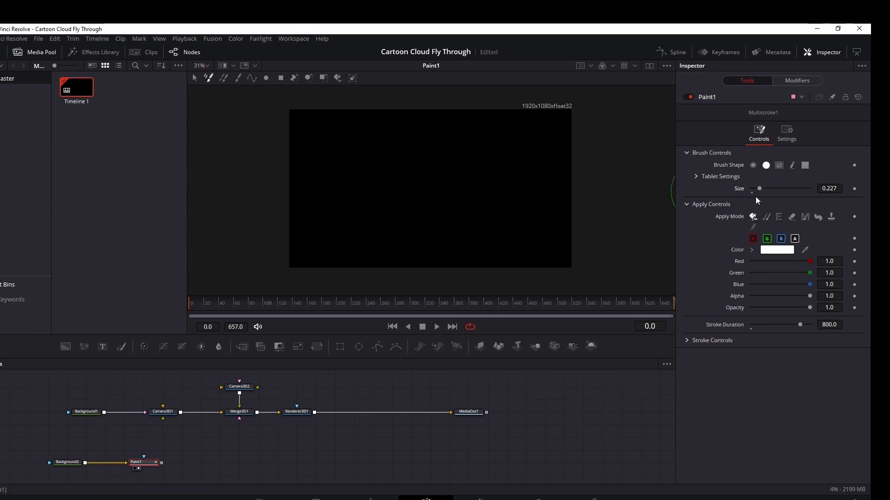
left_click_drag(759, 189, 756, 189)
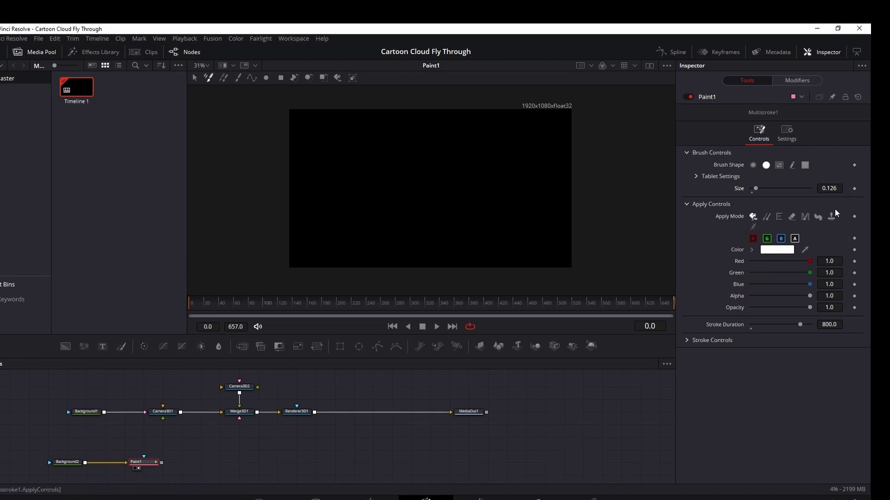
left_click(832, 188)
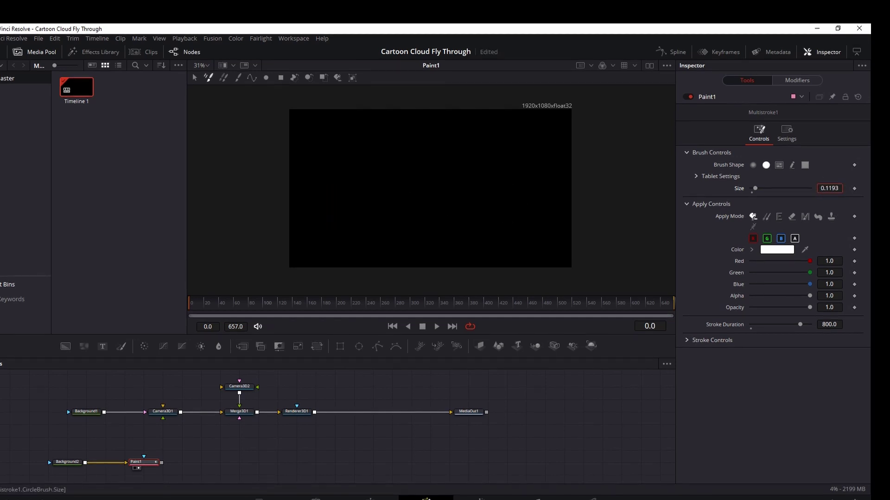
left_click_drag(830, 188, 830, 188)
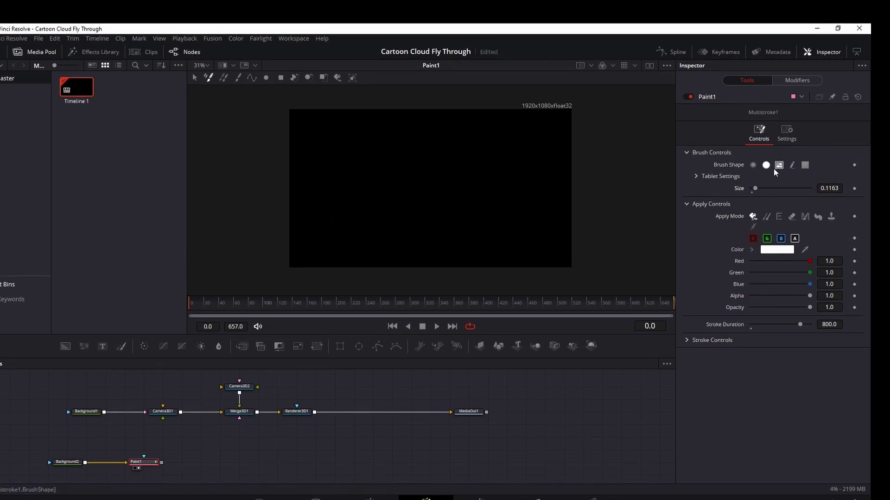
Stamp white circles on the left to build the first puffy cloud
left_click(328, 219)
left_click(348, 204)
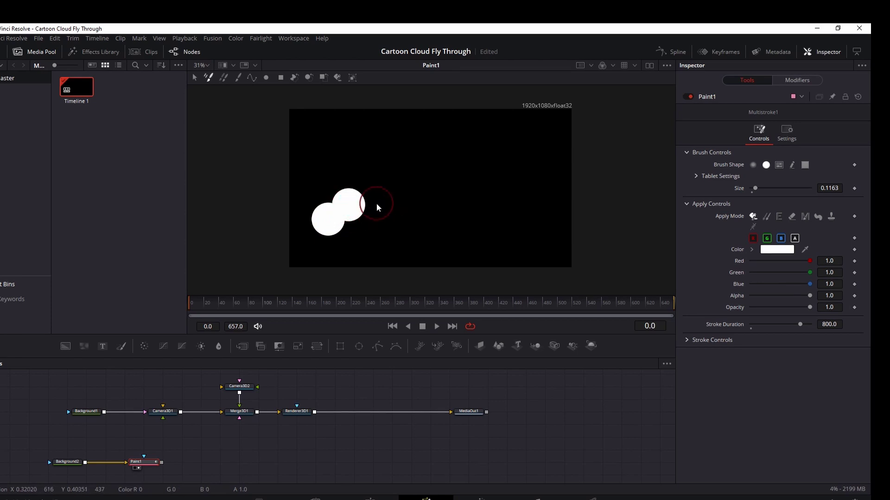
left_click(376, 203)
left_click(397, 212)
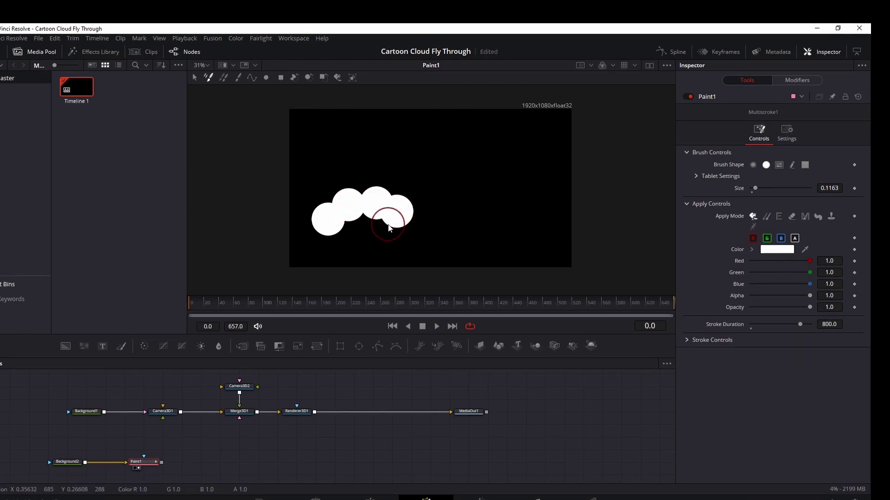
left_click(387, 224)
left_click(360, 228)
left_click(414, 225)
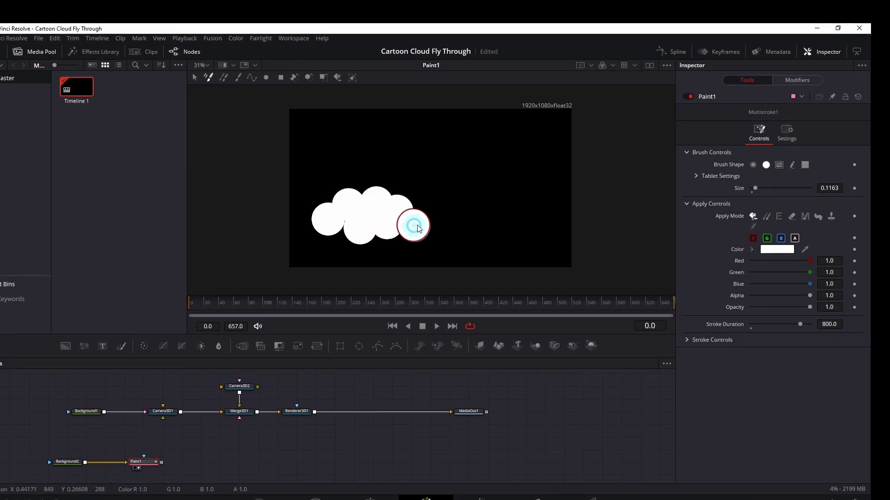
left_click(420, 204)
left_click(432, 215)
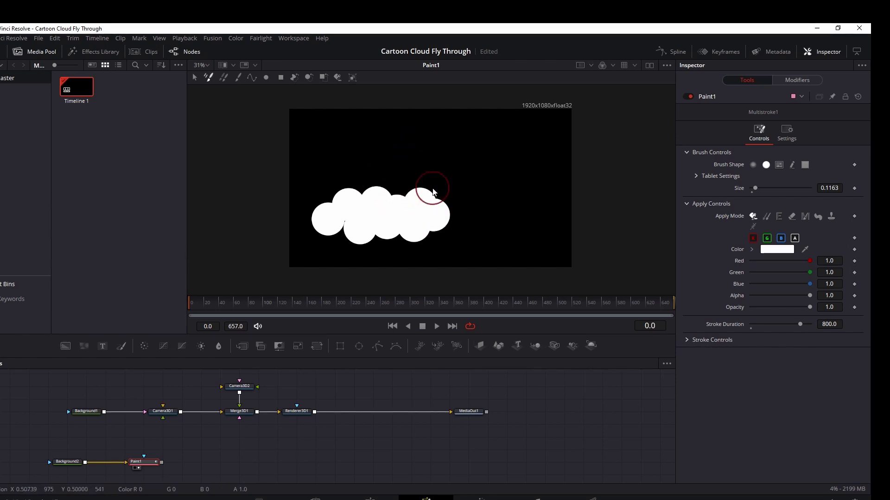
left_click(401, 207)
Stamp white circles to its right to build the second cloud
left_click(493, 213)
left_click(509, 209)
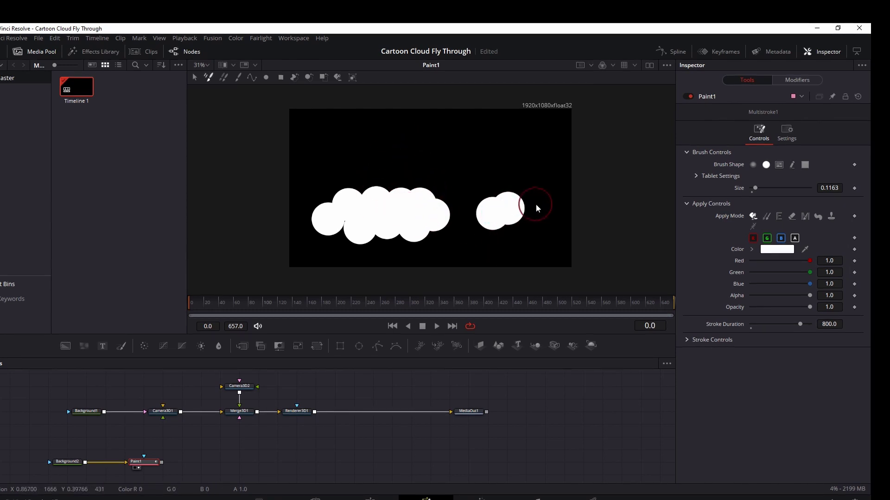
left_click(537, 203)
left_click(547, 218)
left_click(530, 221)
left_click(509, 229)
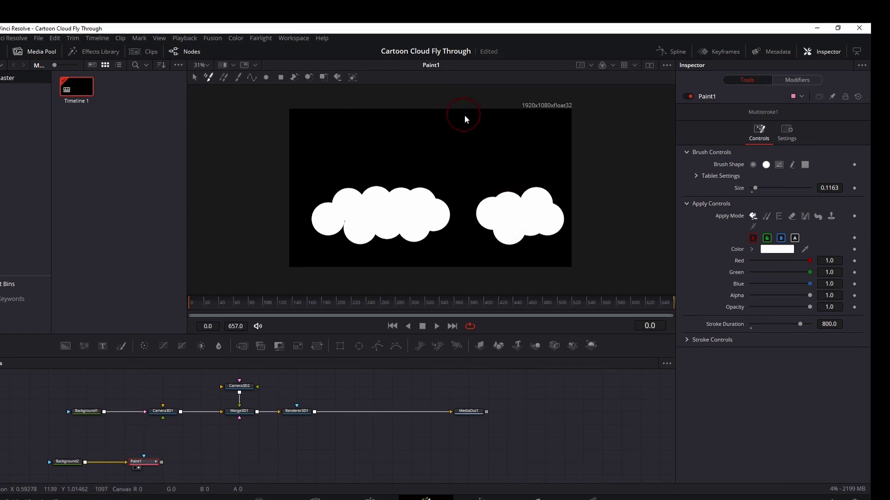
left_click(489, 208)
left_click(495, 202)
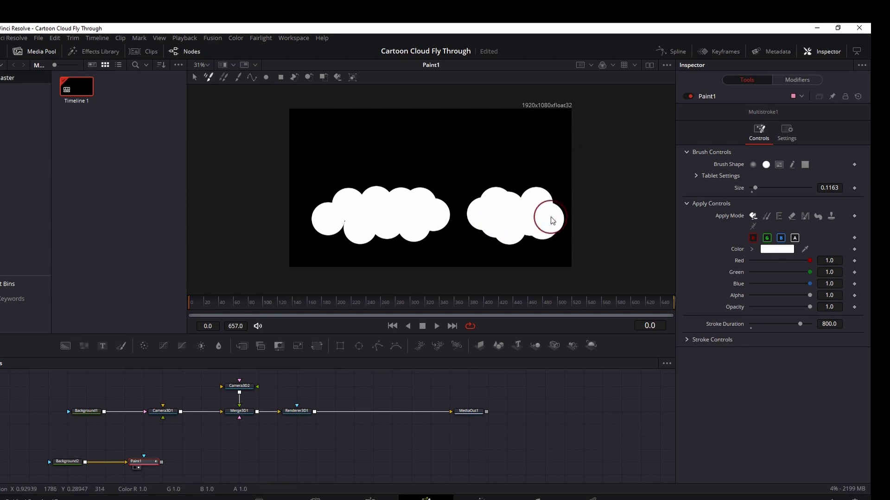
left_click(551, 219)
left_click(522, 203)
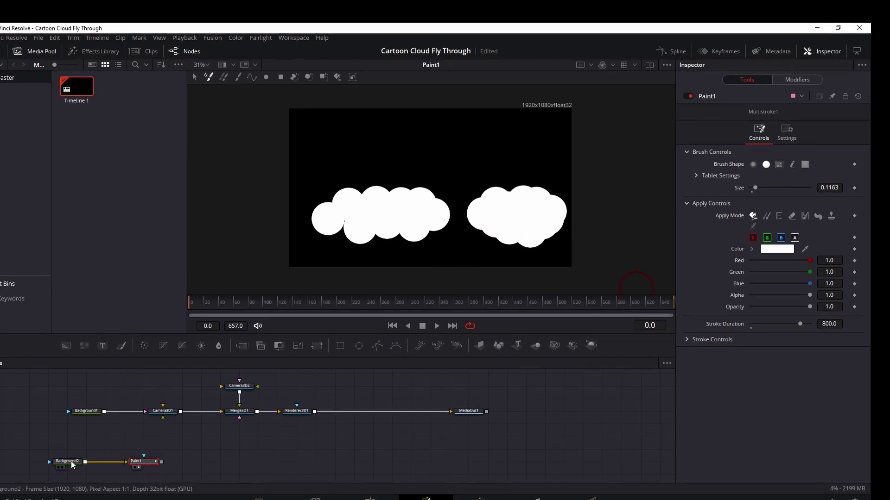
Colour Background2 light aqua (R 0.408, G 0.910, B 0.851) as the sky behind the clouds
left_click(71, 461)
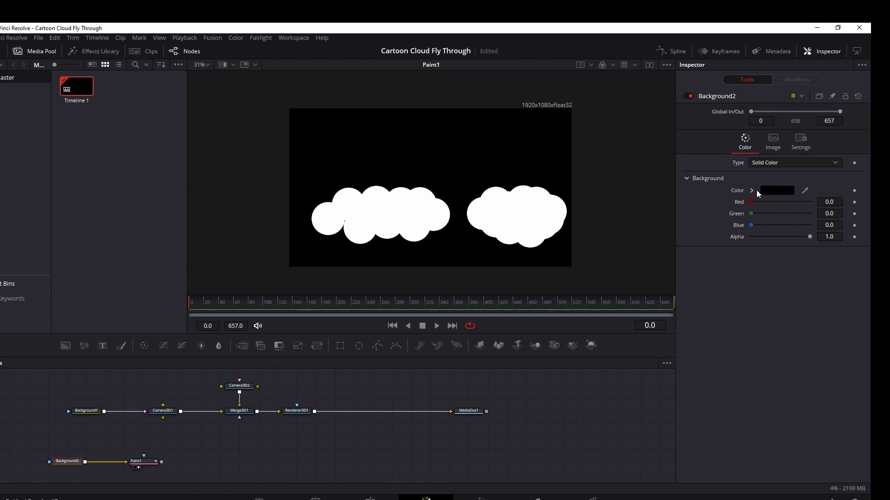
left_click(776, 191)
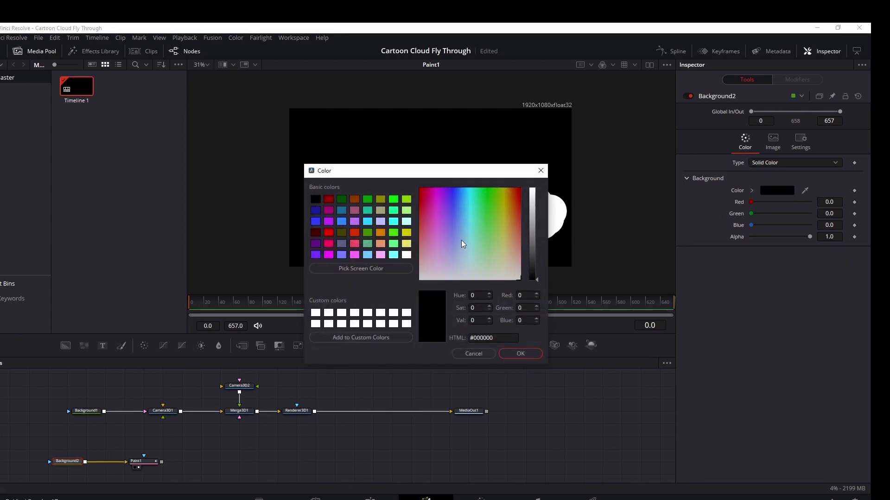
left_click(472, 229)
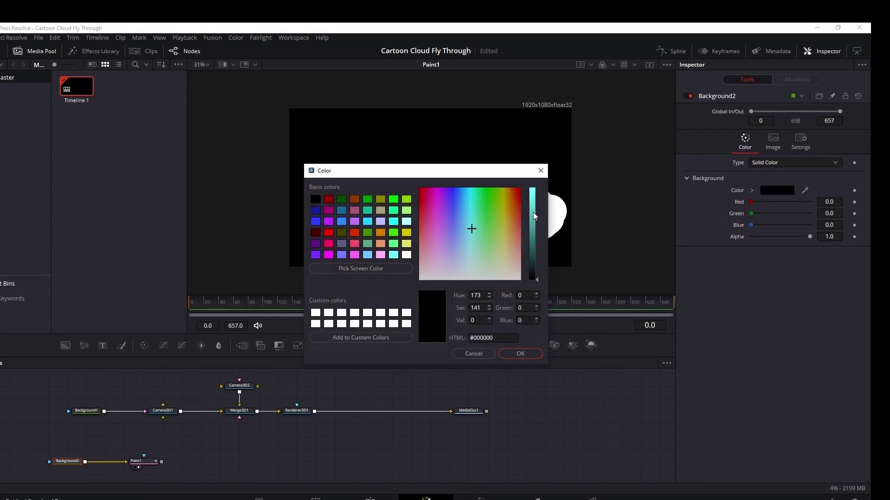
left_click(532, 195)
left_click(520, 354)
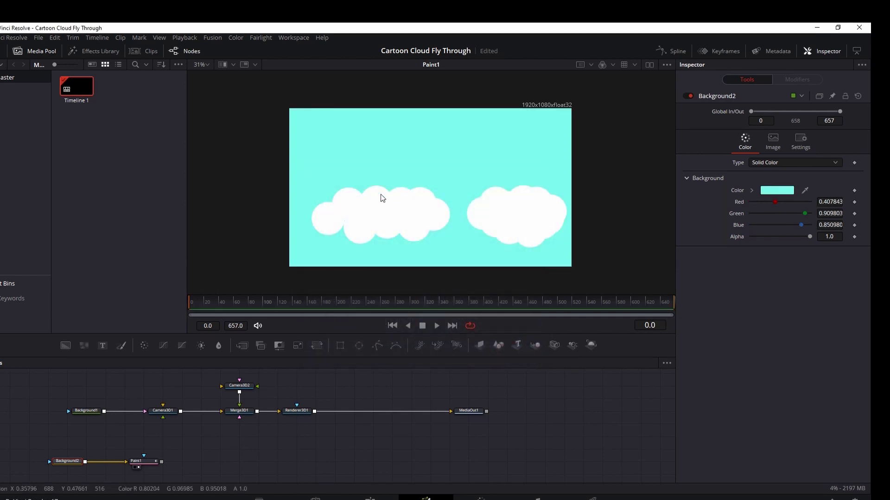
scroll(346, 216, "up", 2)
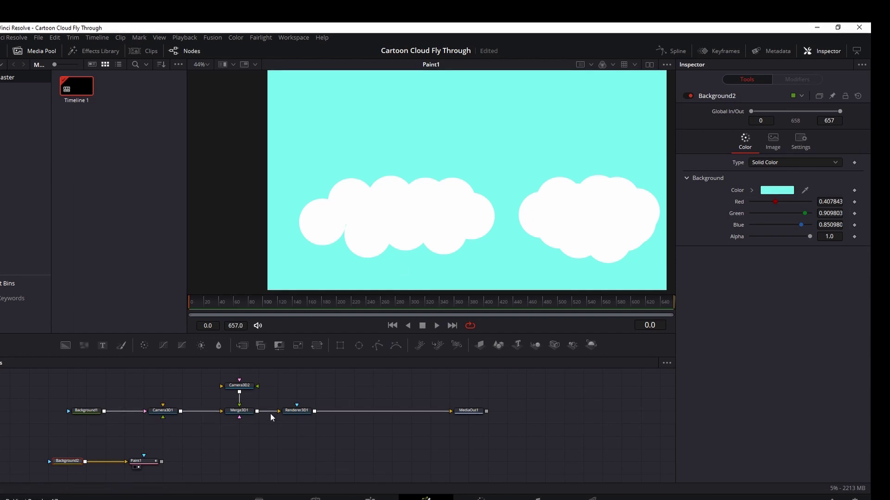
Set Paint1's stroke colour to black
left_click(139, 461)
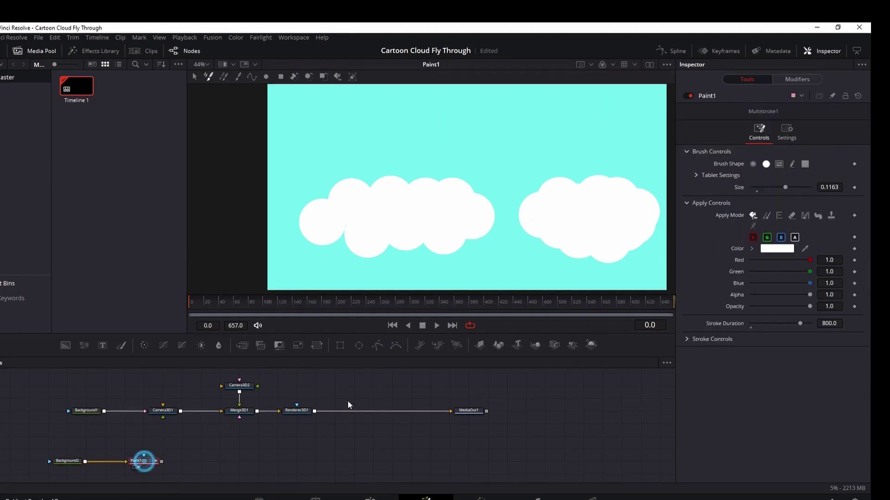
left_click(776, 249)
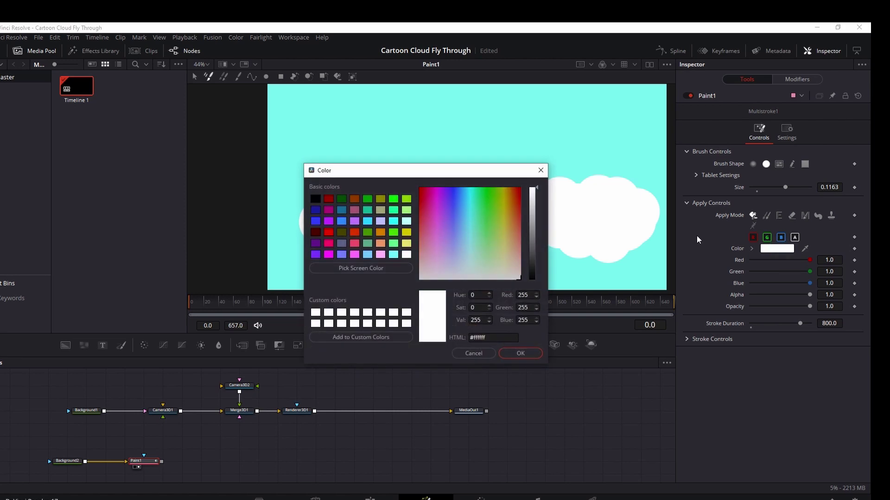
left_click(315, 199)
left_click(521, 353)
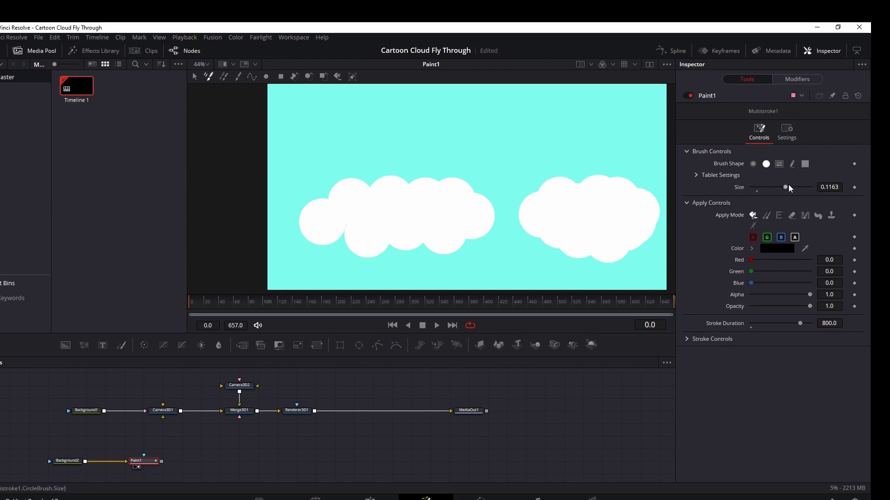
Use the soft circle brush shape with softness 0.001 and size 0.0039
left_click(756, 164)
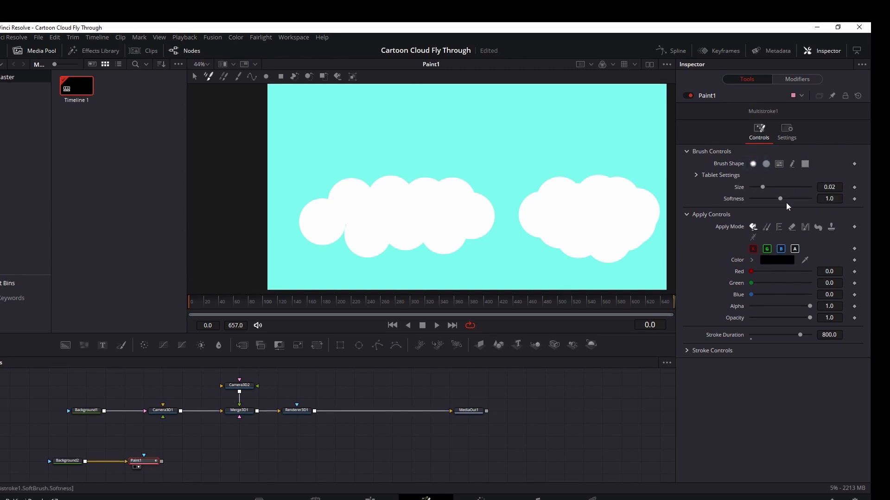
left_click_drag(781, 199, 737, 200)
left_click_drag(762, 187, 752, 185)
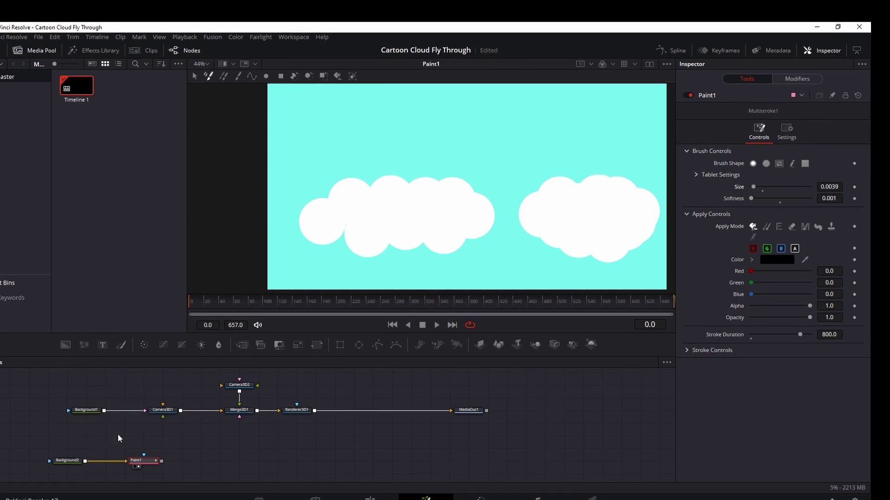
Trace black strokes along the tops and sides of both clouds, undoing the bad strokes
left_click_drag(301, 221, 304, 214)
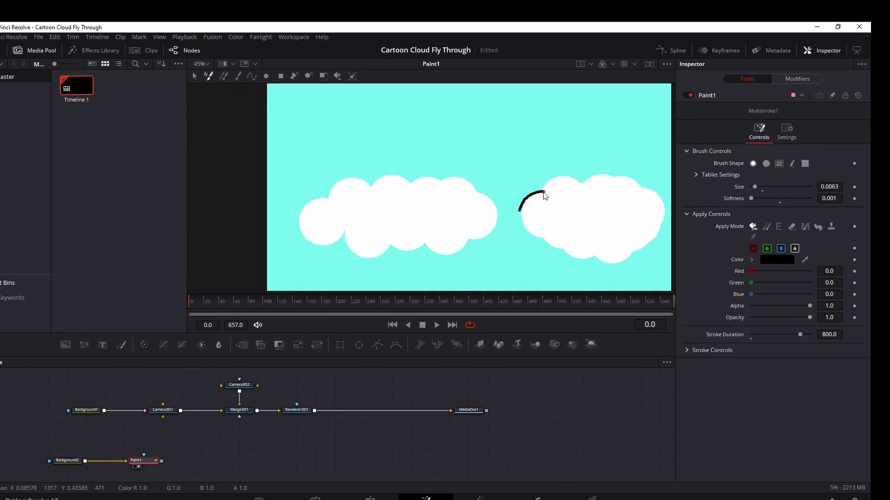
mouse_move(545, 196)
left_mouse_down()
mouse_move(559, 177)
mouse_move(638, 184)
mouse_move(663, 206)
mouse_move(658, 229)
left_mouse_up()
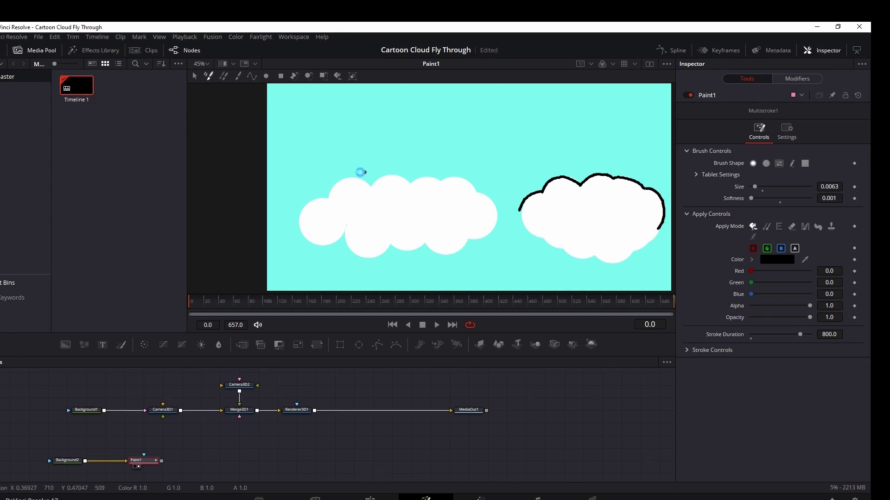
mouse_move(301, 231)
left_mouse_down()
mouse_move(312, 200)
mouse_move(331, 201)
mouse_move(337, 186)
mouse_move(372, 191)
left_mouse_up()
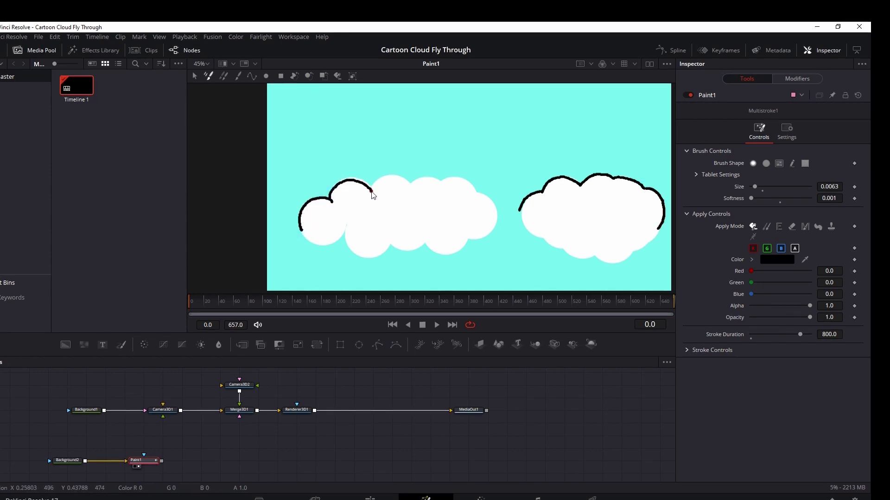
key("ctrl+z")
scroll(372, 167, "up", 1)
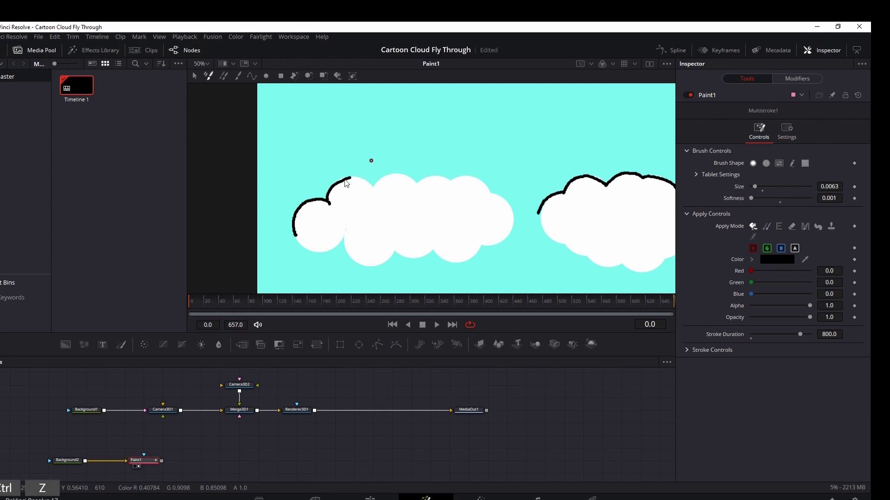
key("ctrl+z")
mouse_move(329, 198)
left_mouse_down()
mouse_move(348, 181)
mouse_move(371, 190)
mouse_move(344, 178)
mouse_move(372, 186)
mouse_move(478, 178)
mouse_move(506, 239)
left_mouse_up()
key("ctrl+z")
key("ctrl+z")
key("ctrl+z")
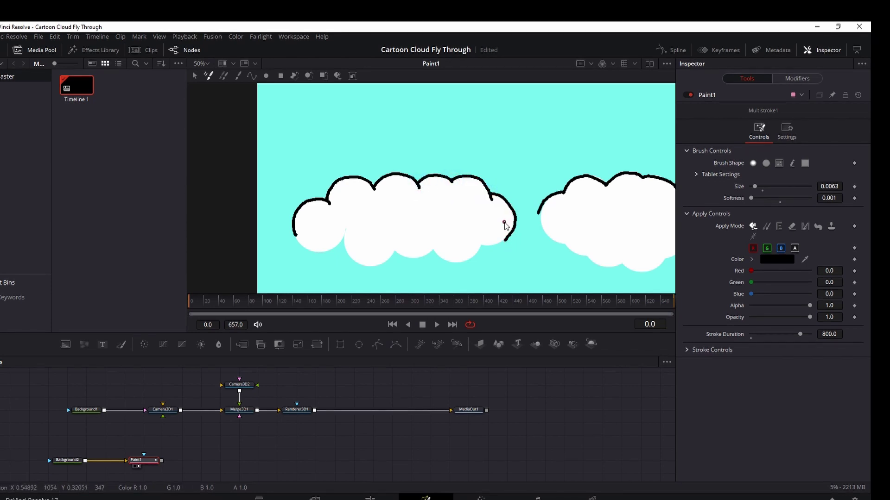
scroll(482, 229, "right", 5)
scroll(482, 229, "down", 1)
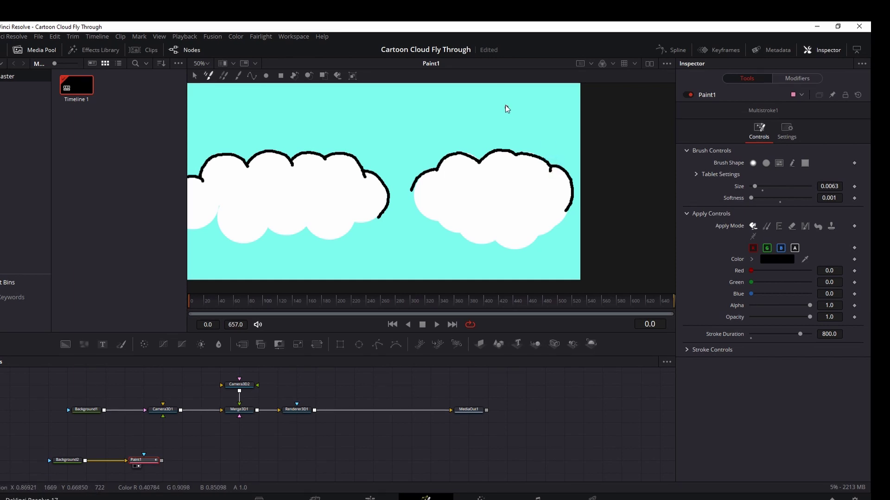
scroll(496, 165, "down", 2)
scroll(492, 163, "down", 2)
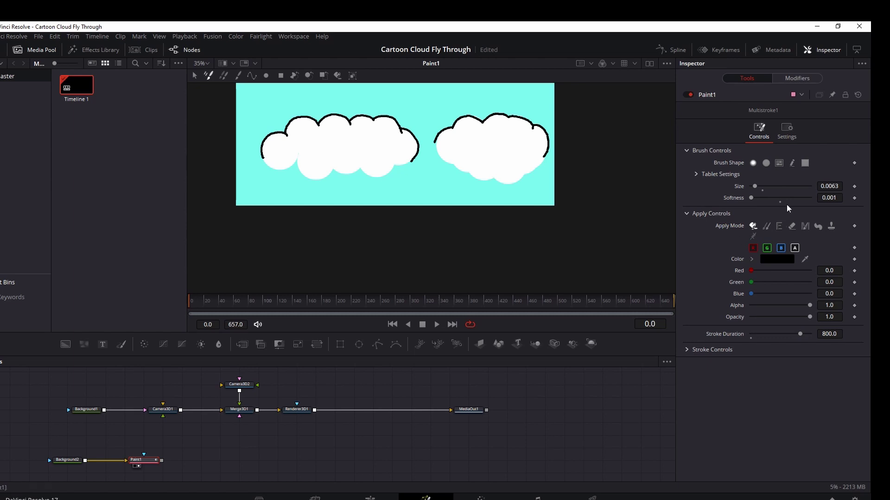
Make the Paint1 brush grey (0.568627) with softness 1.087 and size 0.0205
left_click(780, 261)
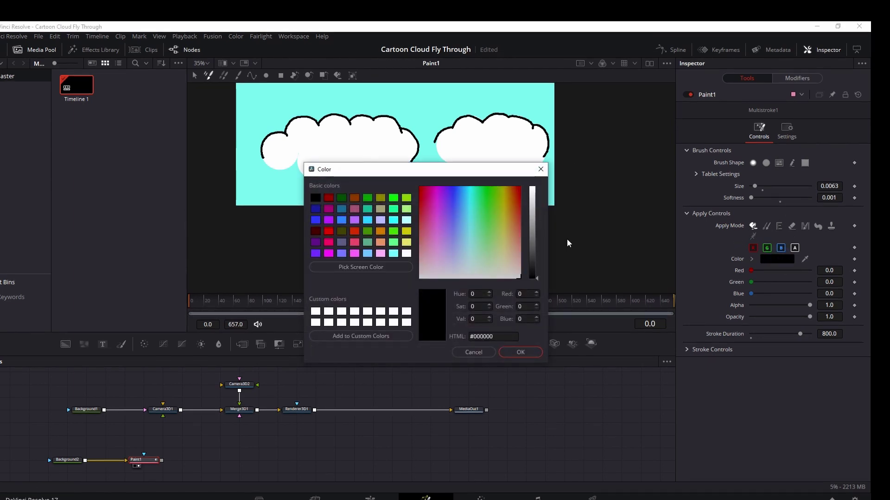
left_click(535, 237)
left_click(537, 241)
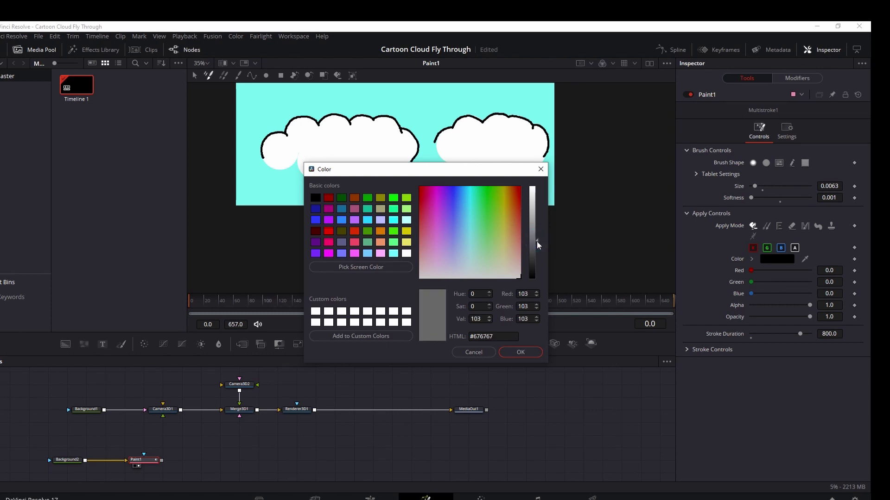
left_click_drag(538, 245, 538, 230)
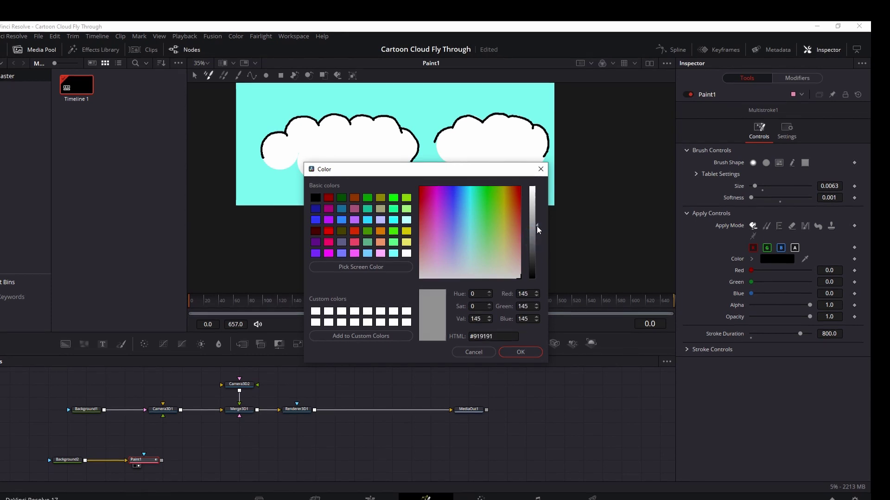
left_click(519, 351)
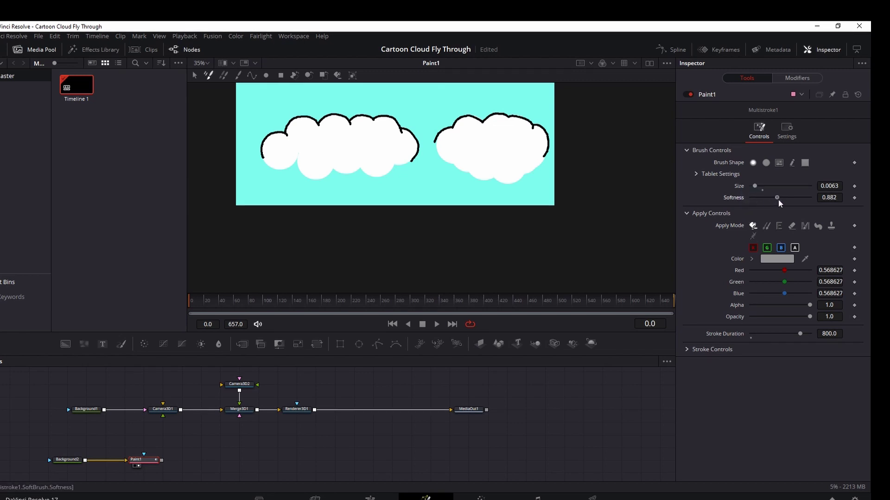
left_click_drag(777, 199, 784, 199)
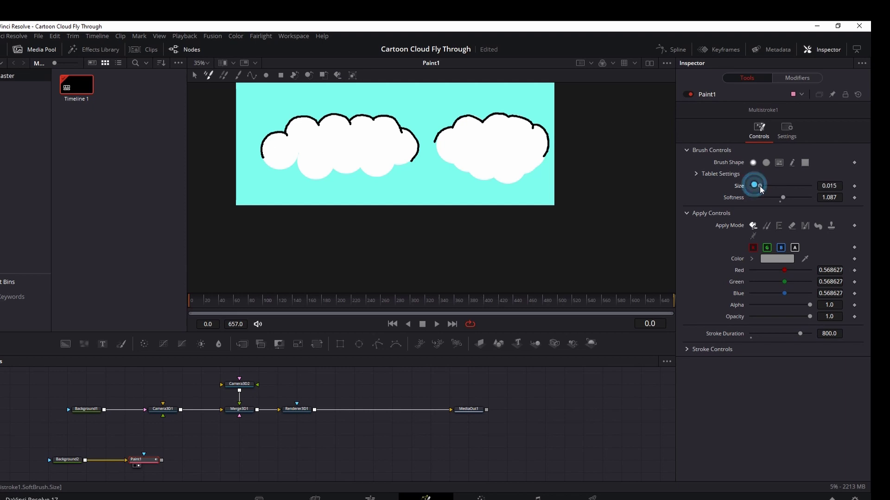
left_click_drag(760, 185, 762, 186)
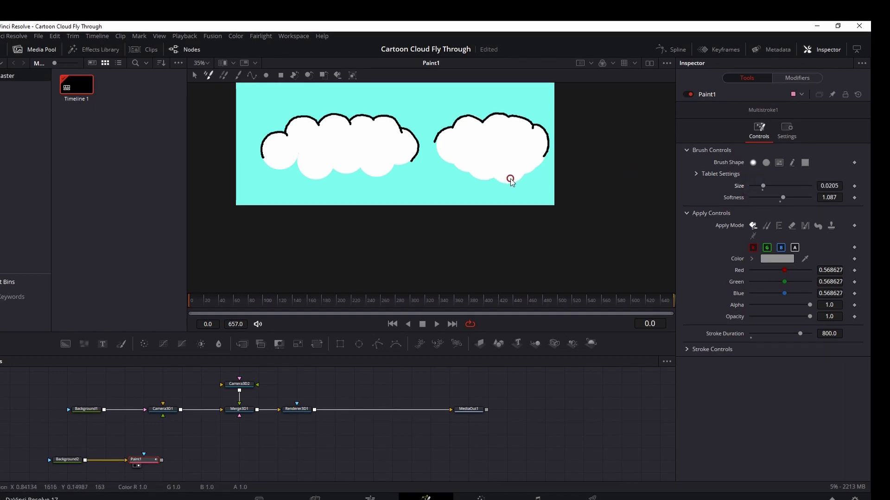
Enlarge the brush to 0.0409 and paint grey shading under both clouds
left_click_drag(770, 185, 790, 199)
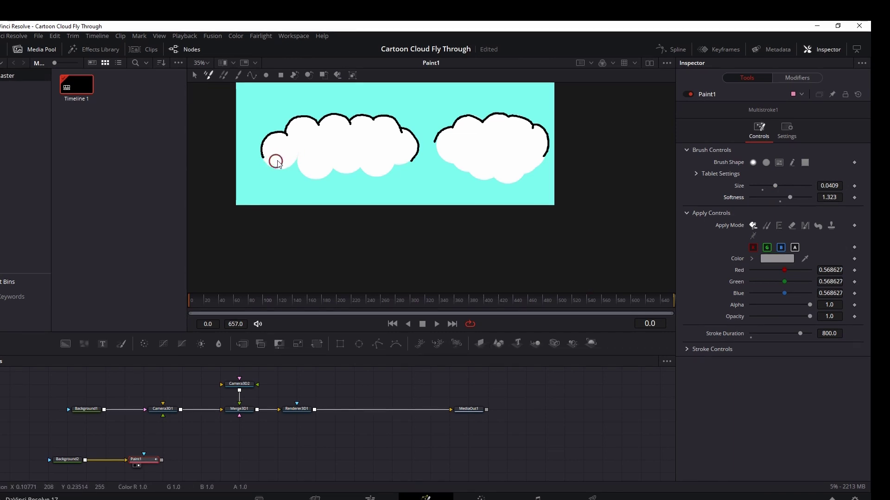
left_click_drag(265, 153, 292, 159)
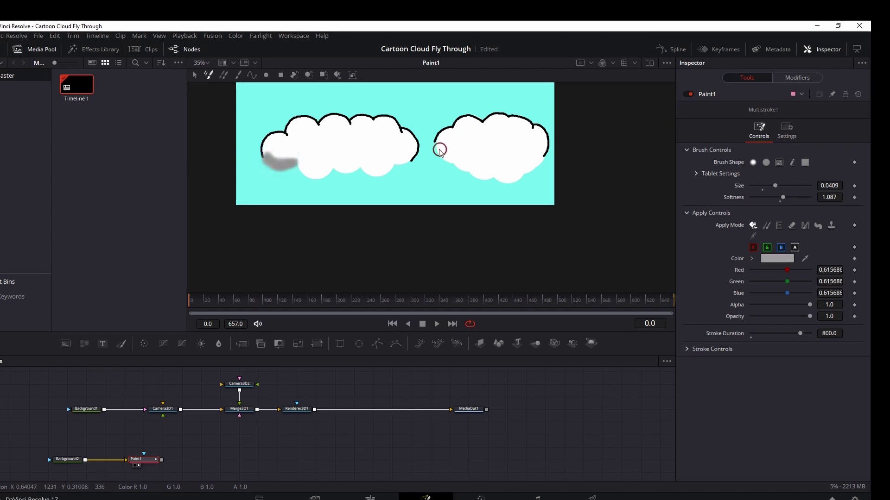
mouse_move(440, 151)
left_mouse_down()
mouse_move(480, 179)
mouse_move(514, 171)
mouse_move(495, 180)
left_mouse_up()
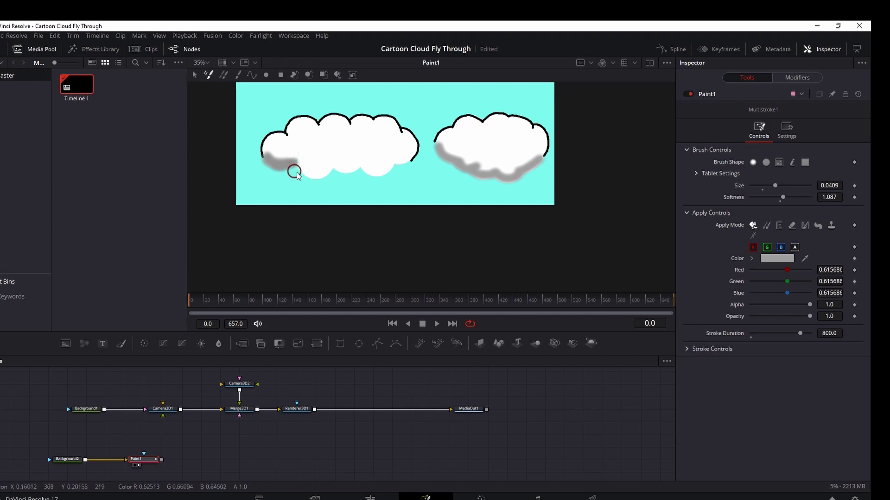
mouse_move(295, 172)
left_mouse_down()
mouse_move(298, 162)
mouse_move(343, 176)
mouse_move(401, 167)
left_mouse_up()
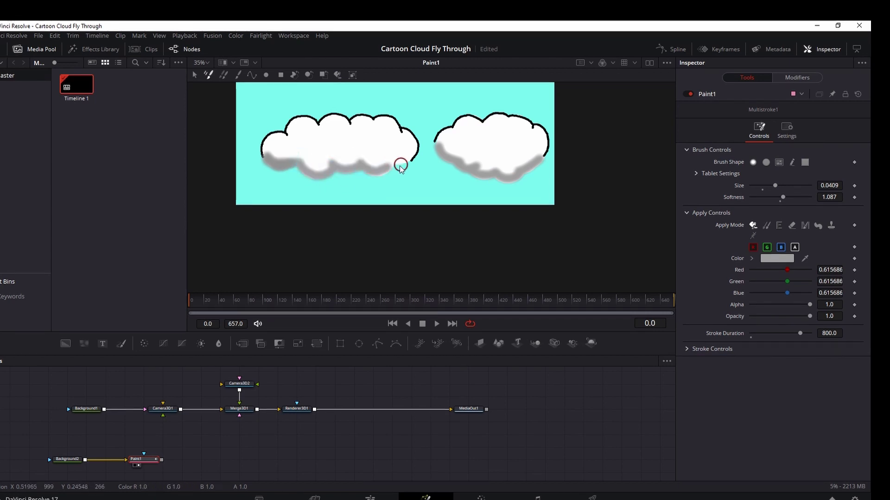
Thicken and darken the grey shadows along the bottoms of both clouds
right_click(292, 159)
left_click(285, 160)
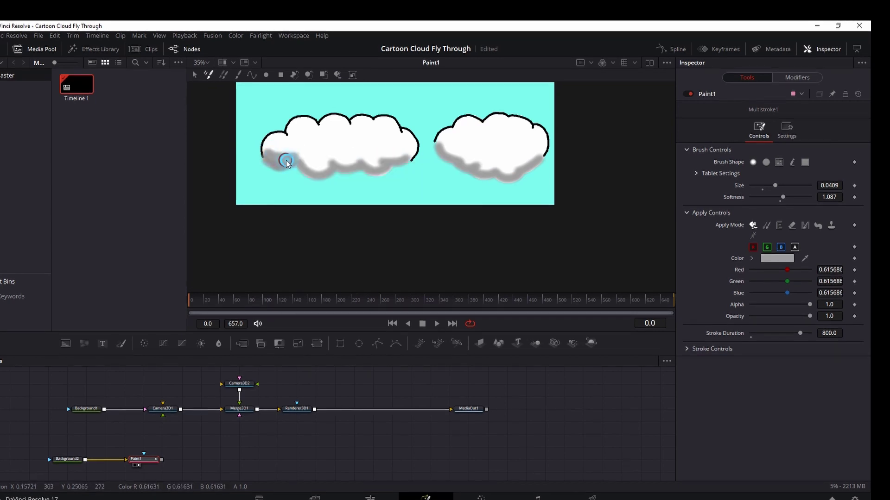
mouse_move(285, 159)
left_mouse_down()
mouse_move(348, 171)
mouse_move(354, 162)
mouse_move(403, 164)
left_mouse_up()
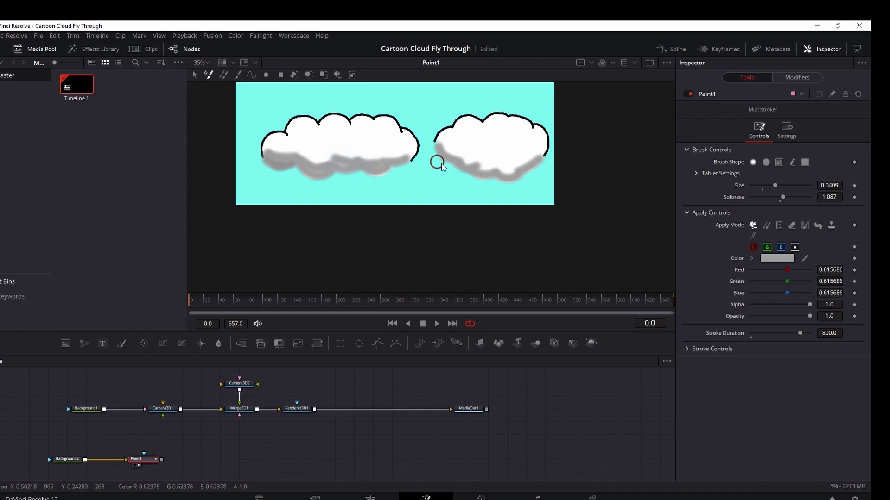
left_click_drag(477, 167, 533, 157)
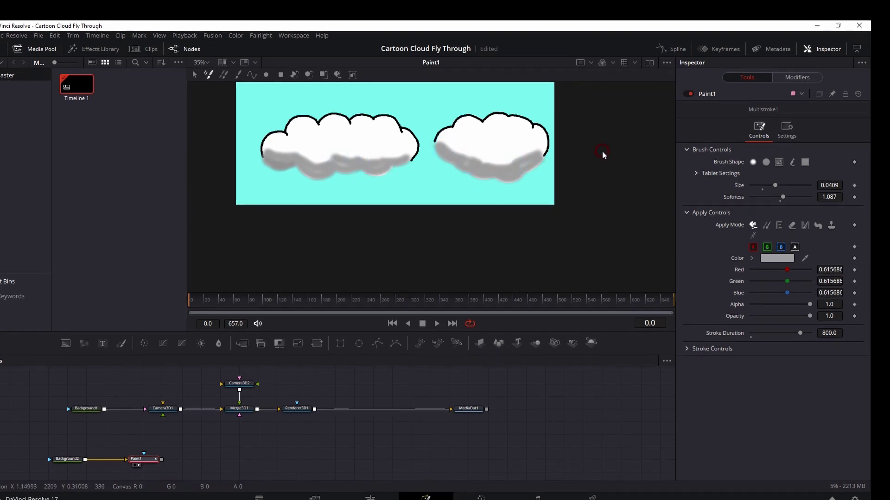
scroll(602, 151, "down", 3)
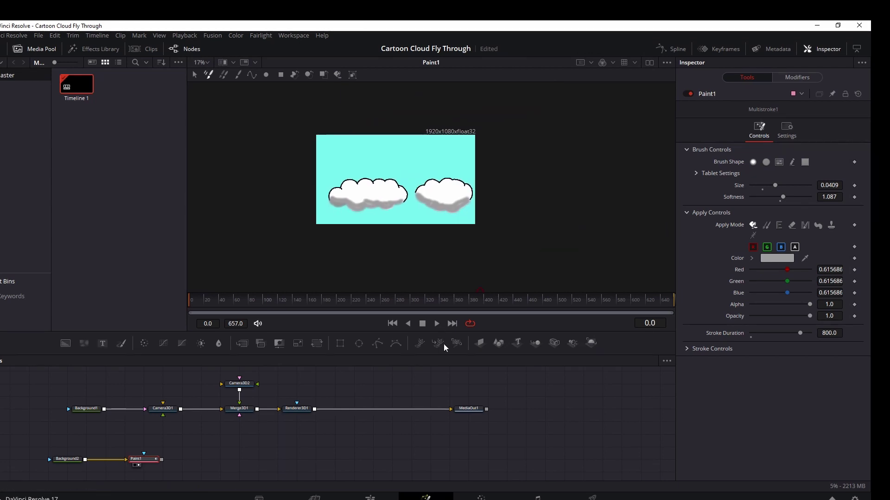
Set Background2 to black with alpha 0.0 so the canvas is transparent
left_click(73, 460)
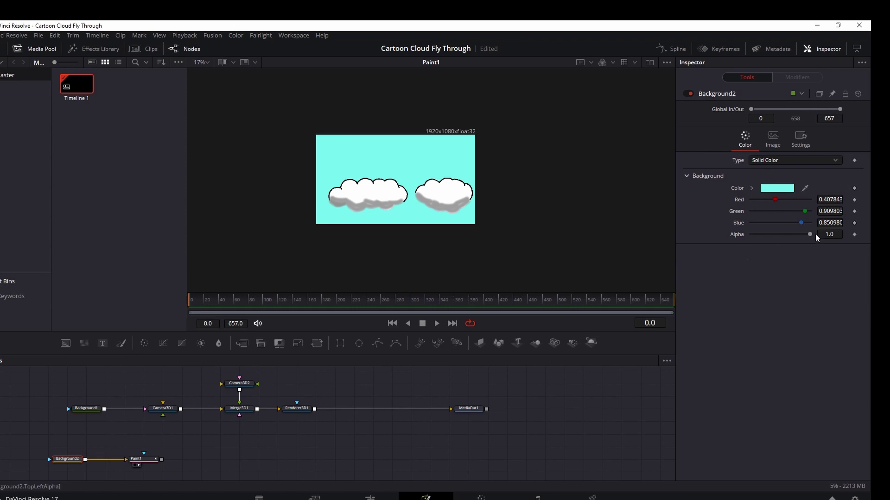
left_click(773, 189)
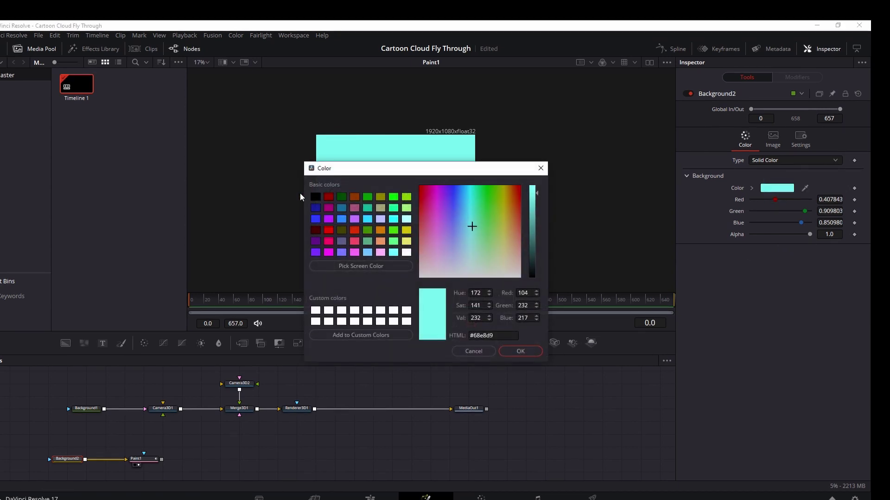
left_click(312, 198)
left_click(521, 351)
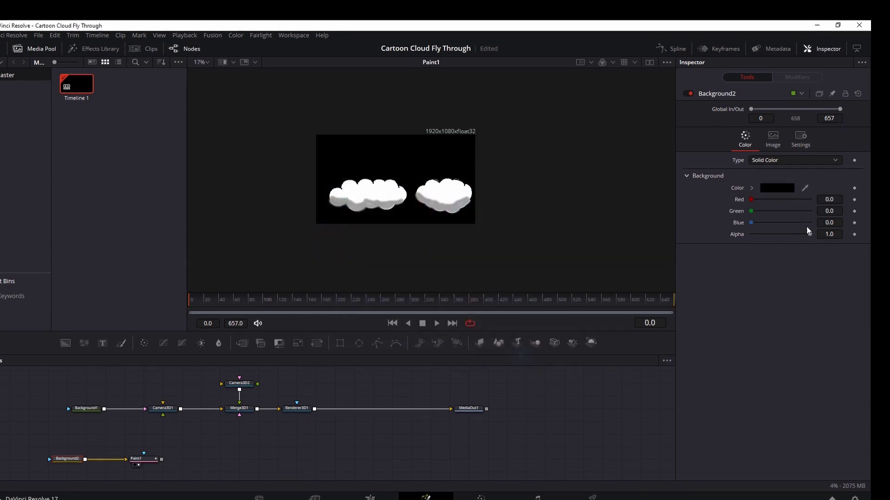
left_click_drag(807, 238, 729, 242)
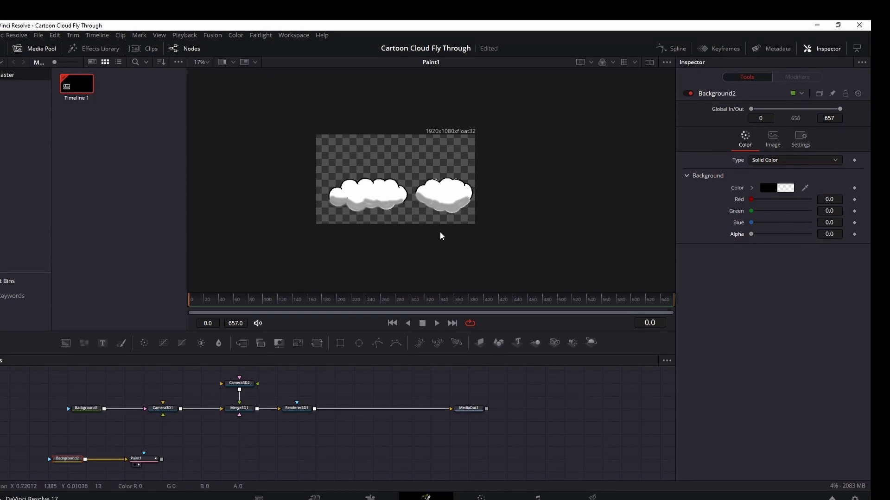
left_click(492, 414)
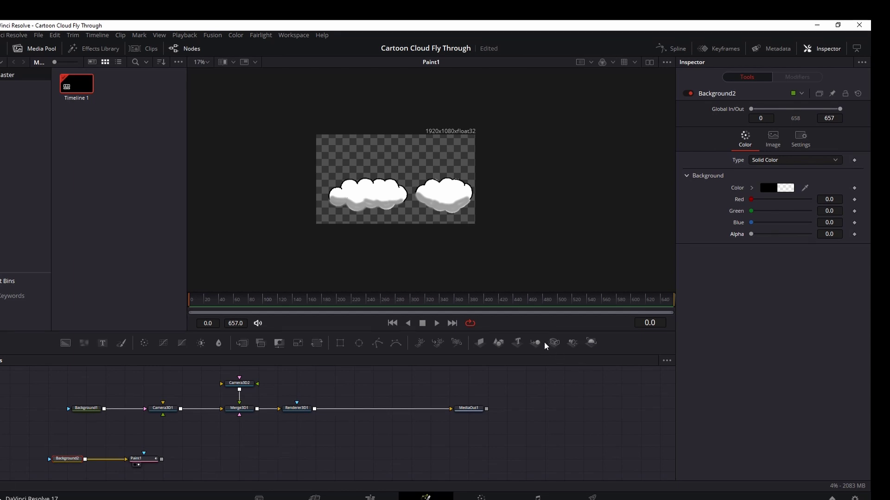
Add an ImagePlane3D1 node fed by Paint1's painted clouds
left_click(480, 343)
left_click(187, 459)
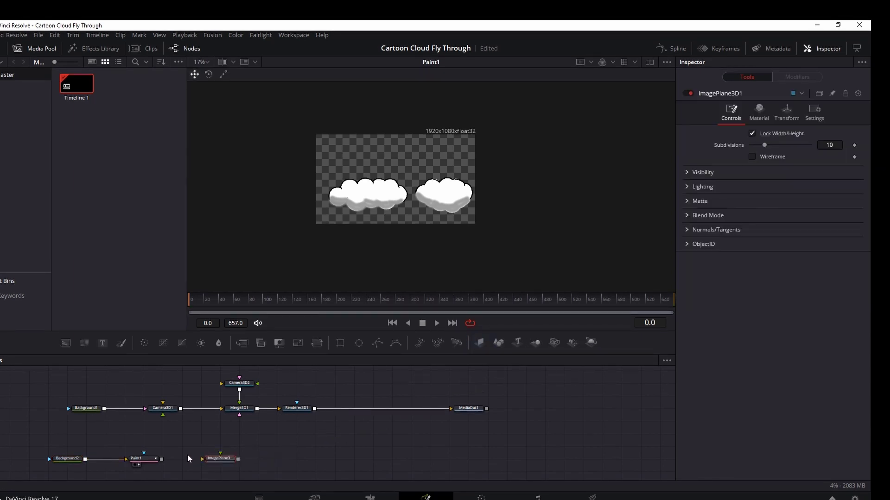
mouse_move(162, 459)
left_mouse_down()
mouse_move(224, 465)
mouse_move(244, 407)
mouse_move(446, 215)
left_mouse_up()
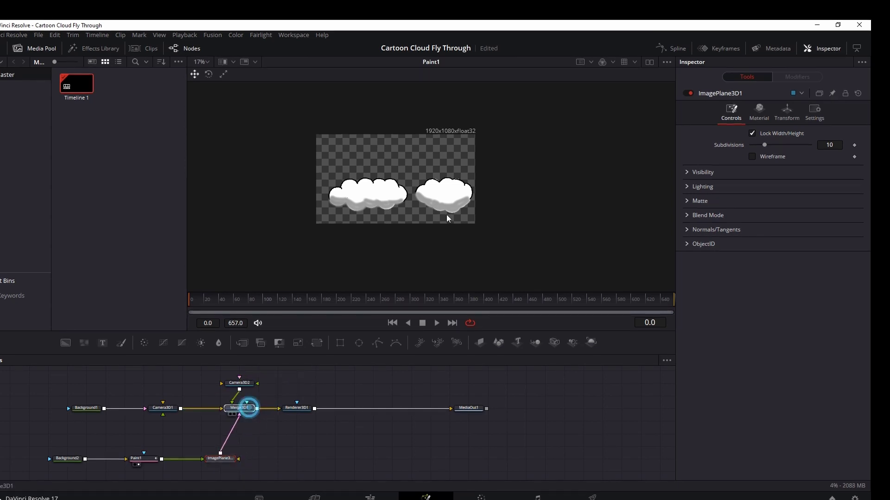
Nudge the cloud plane in the 3D scene and preview the Renderer3D1 sky
left_click_drag(530, 201, 502, 198)
scroll(499, 177, "down", 2)
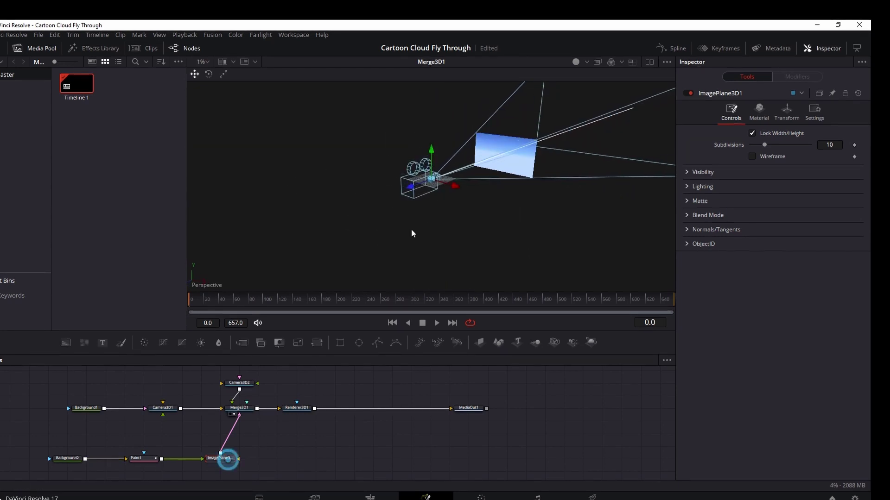
scroll(437, 179, "up", 5)
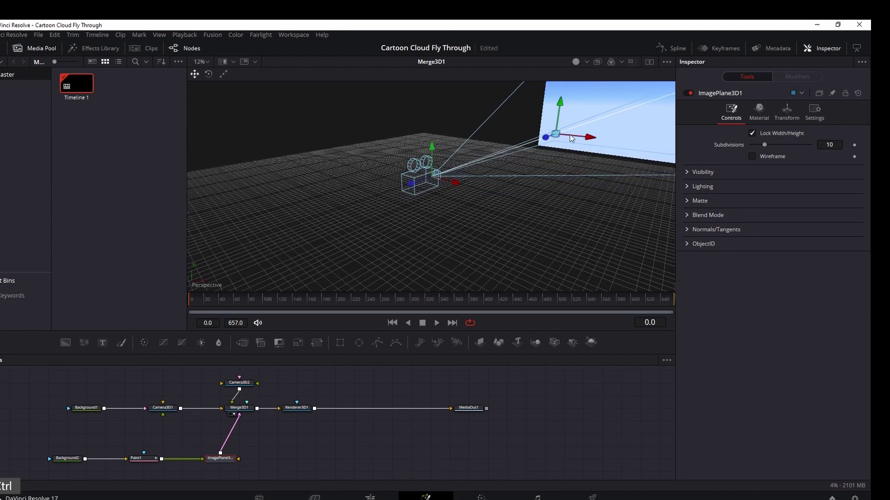
left_click_drag(536, 141, 520, 150)
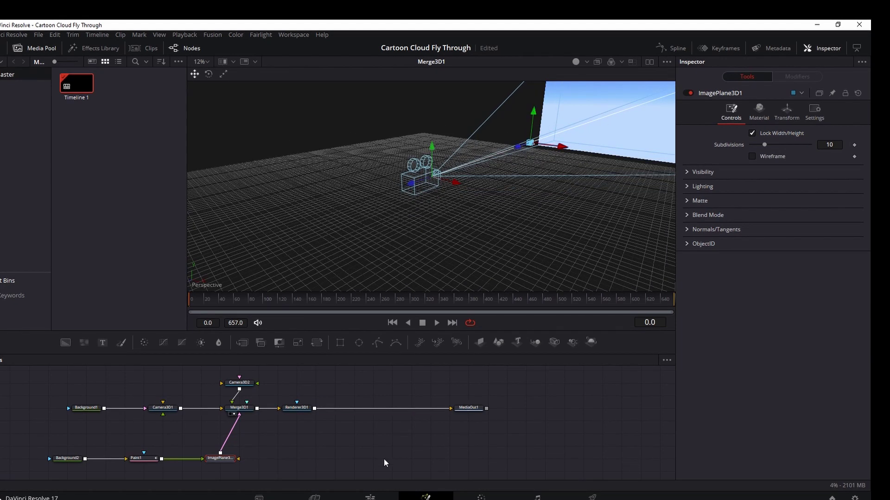
left_click_drag(297, 408, 410, 218)
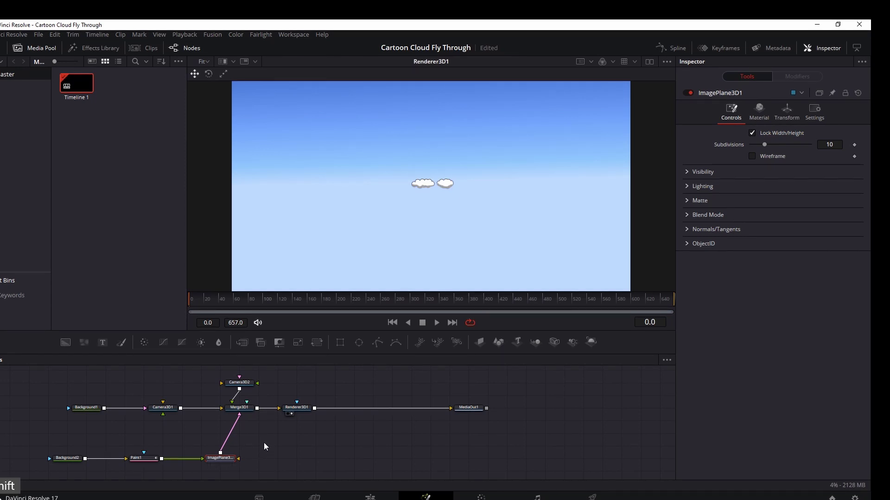
key("shift+space")
Add a Duplicate3D1 node to the cloud plane's chain
type("dup")
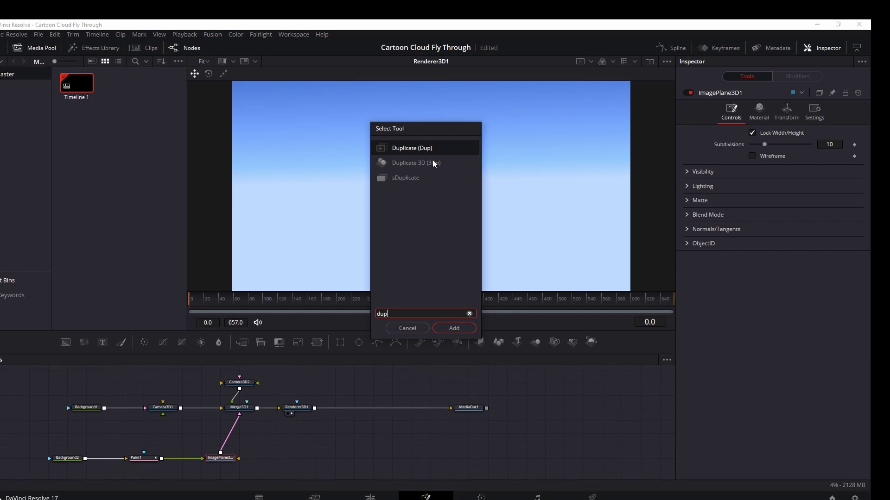
left_click(417, 163)
left_click(455, 328)
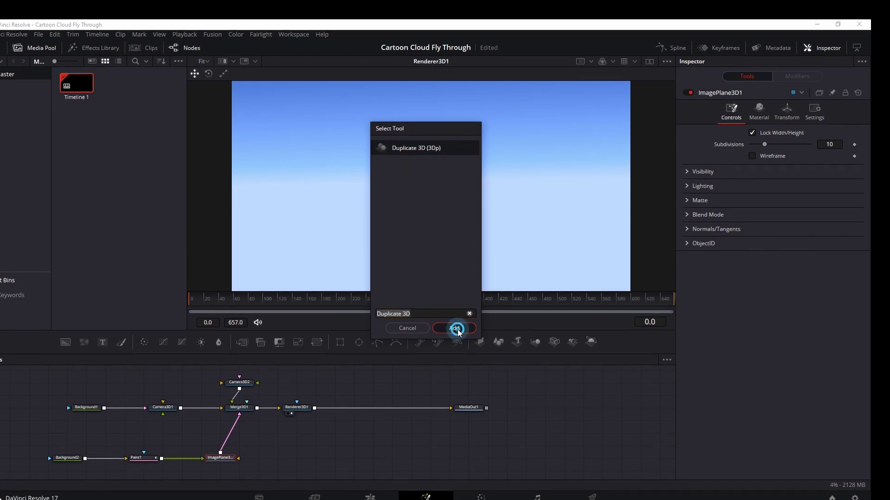
left_click_drag(228, 446, 258, 445)
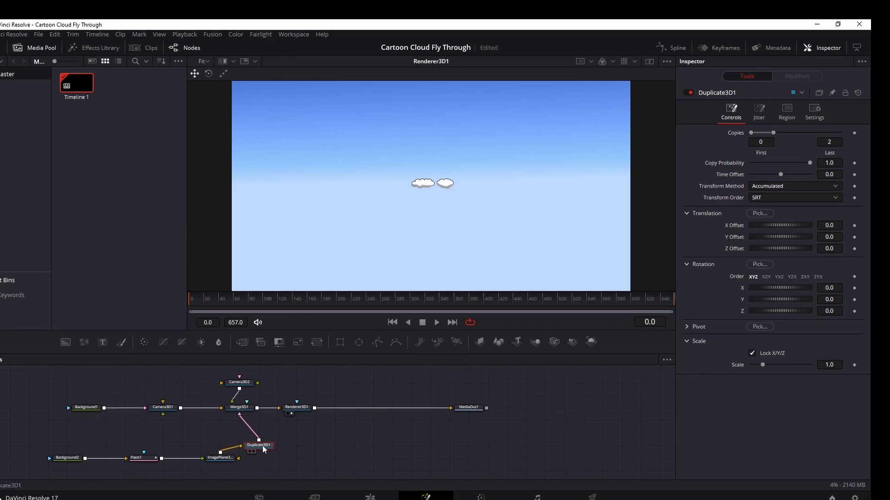
left_click(260, 445)
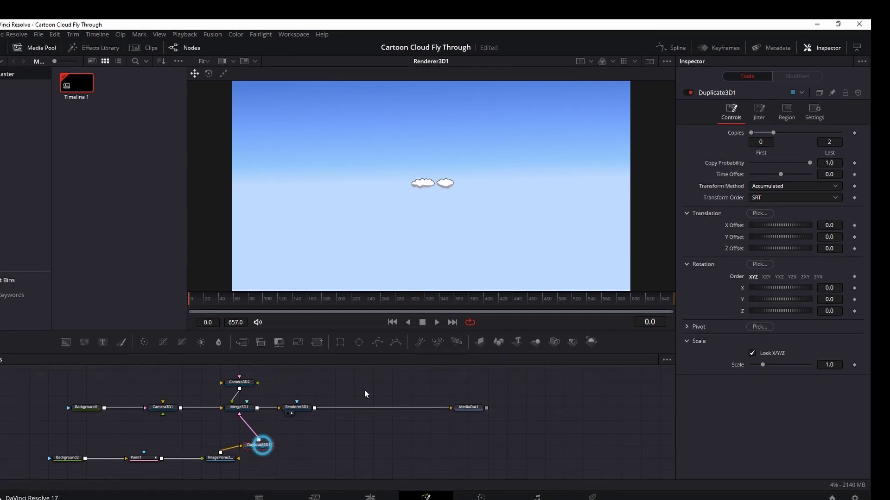
Set Duplicate3D1's last copy to 35 and spread the copies along Z
left_click(832, 141)
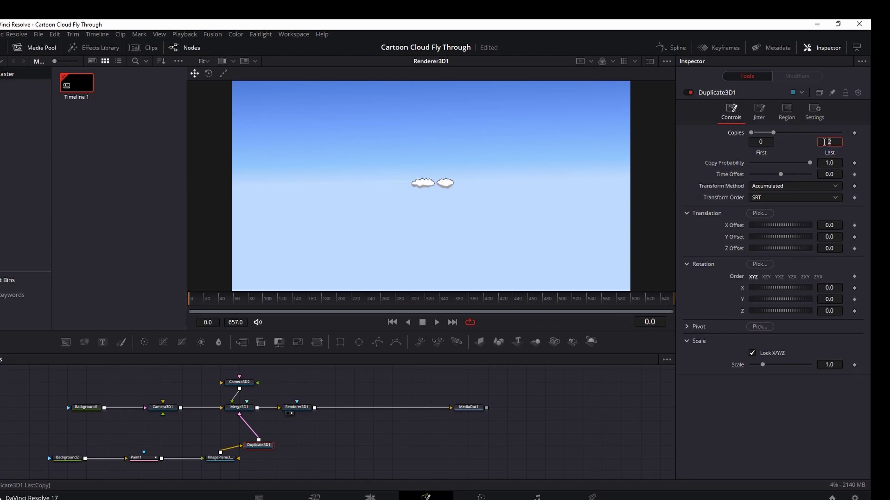
type("35")
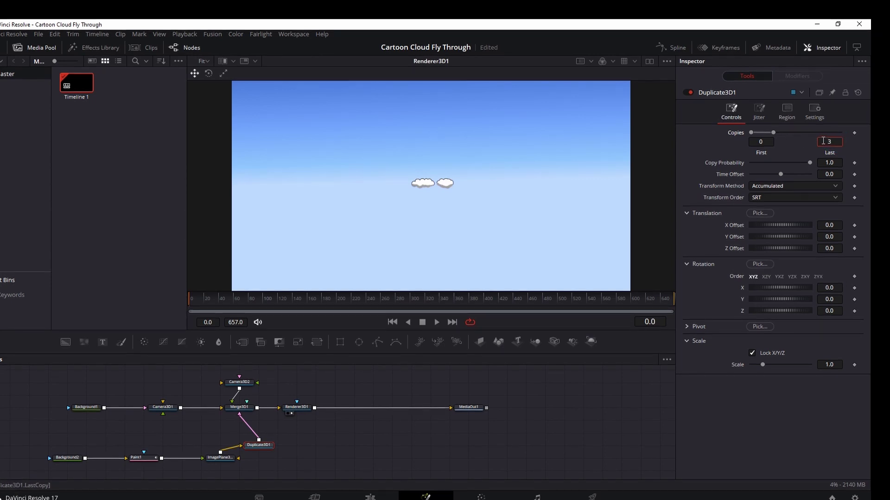
left_click(793, 154)
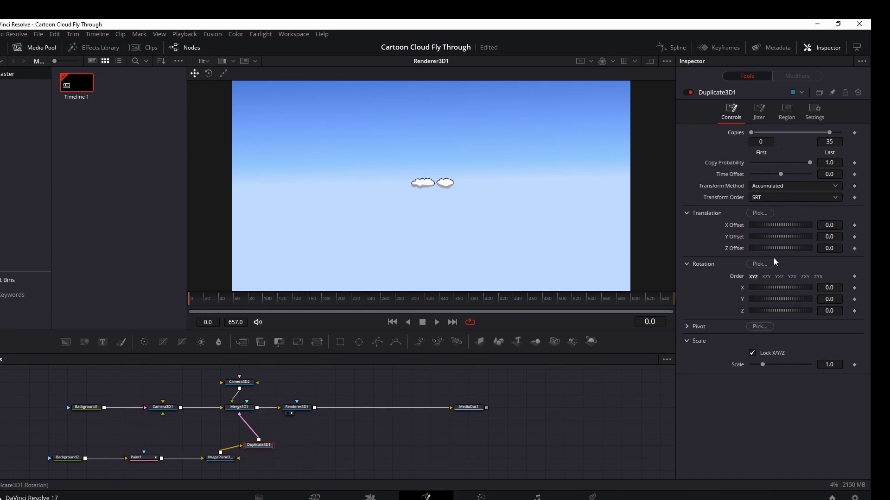
left_click_drag(830, 250, 854, 249)
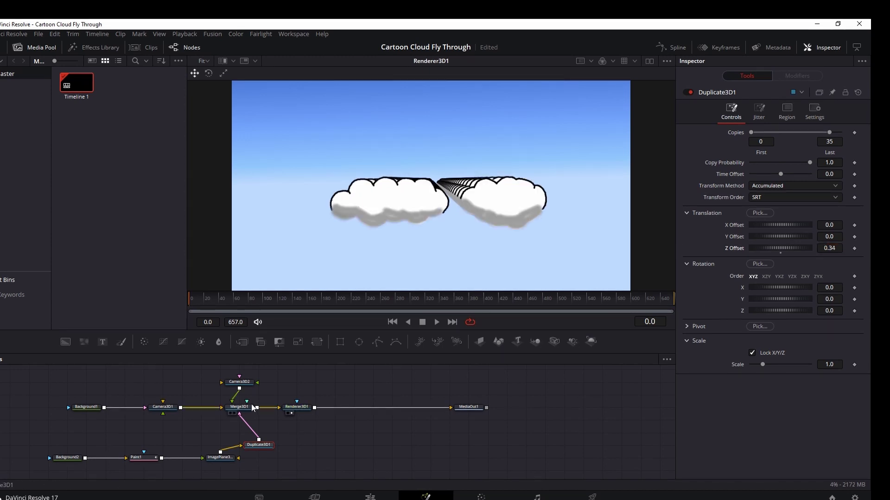
Raise the Translation Z Offset from 0.34 to 0.39 while checking the 3D scene
key("1")
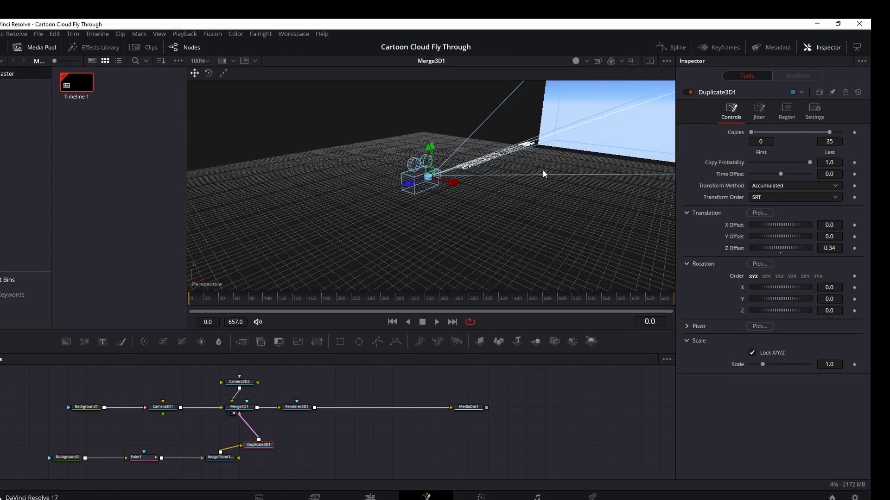
scroll(543, 170, "down", 2)
scroll(486, 238, "down", 3)
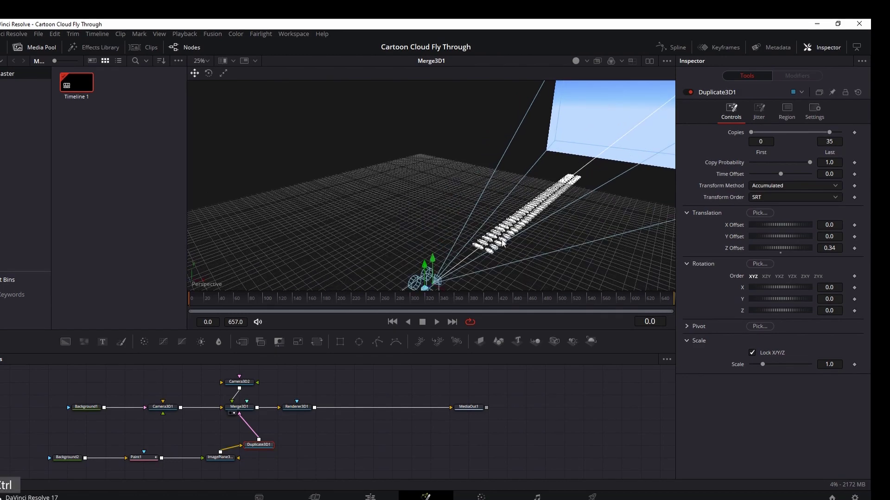
scroll(502, 242, "up", 3)
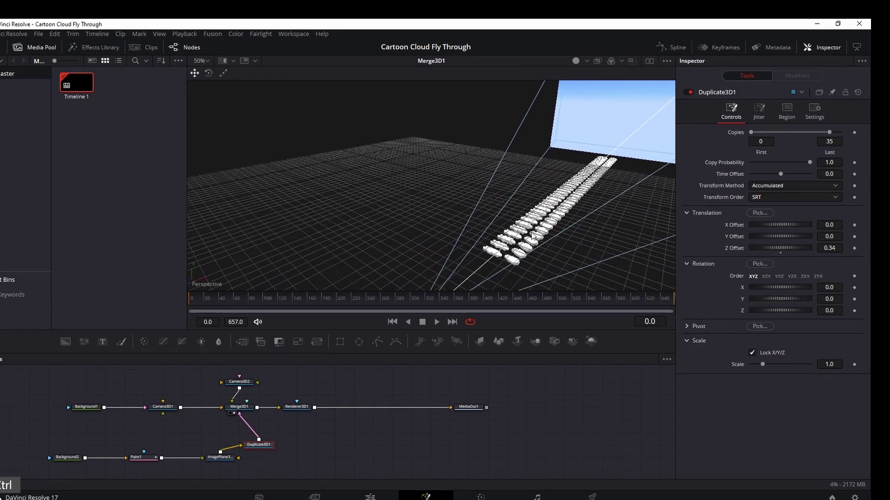
scroll(532, 236, "up", 5)
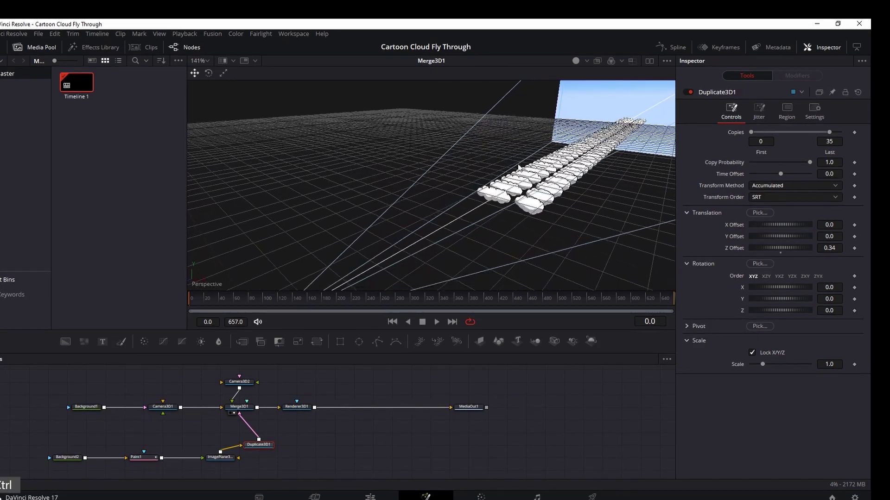
scroll(519, 168, "up", 3)
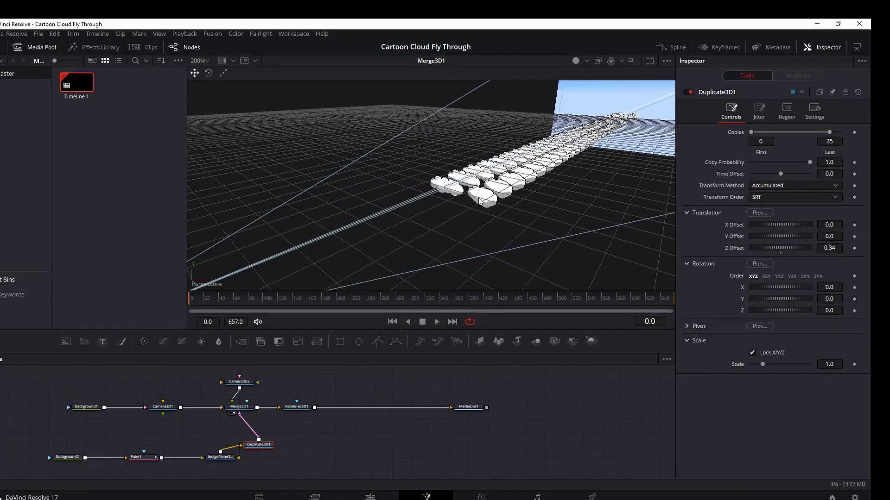
left_click_drag(828, 246, 828, 246)
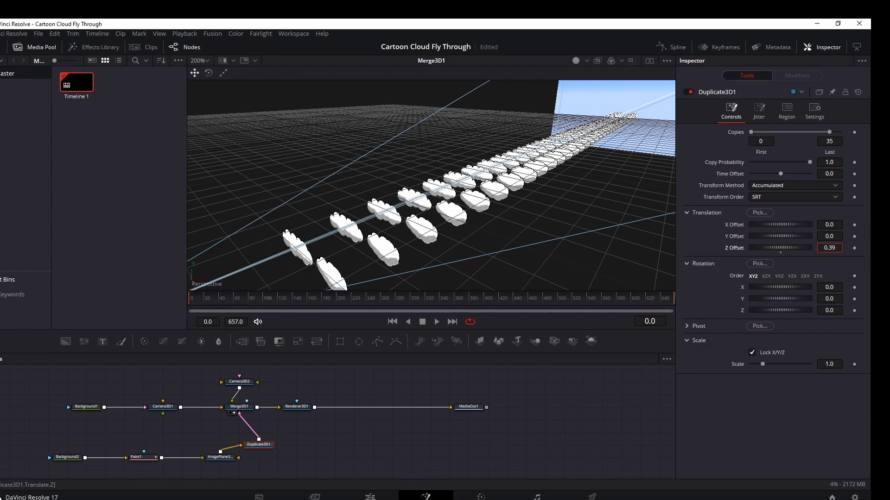
scroll(459, 259, "down", 5)
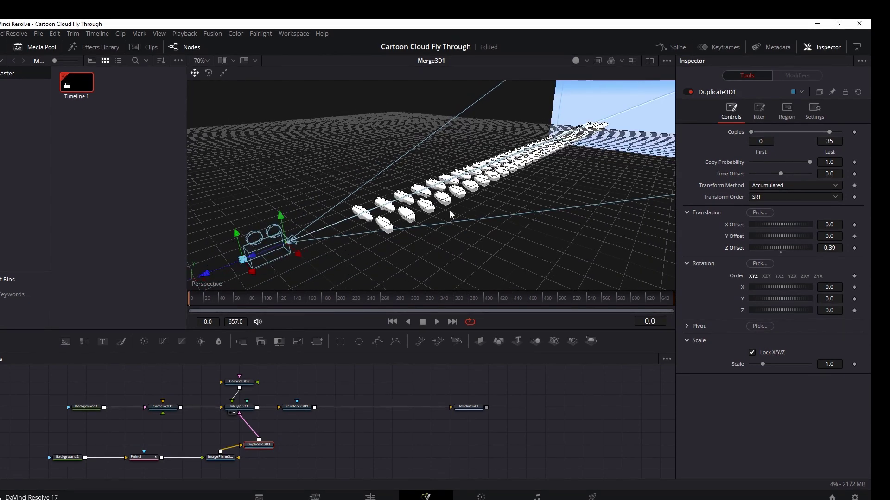
Jitter translation (X 0.391, Y 0.04, Z 0.028) and unlocked scale (X 0.661, Y 0.236)
left_click(760, 113)
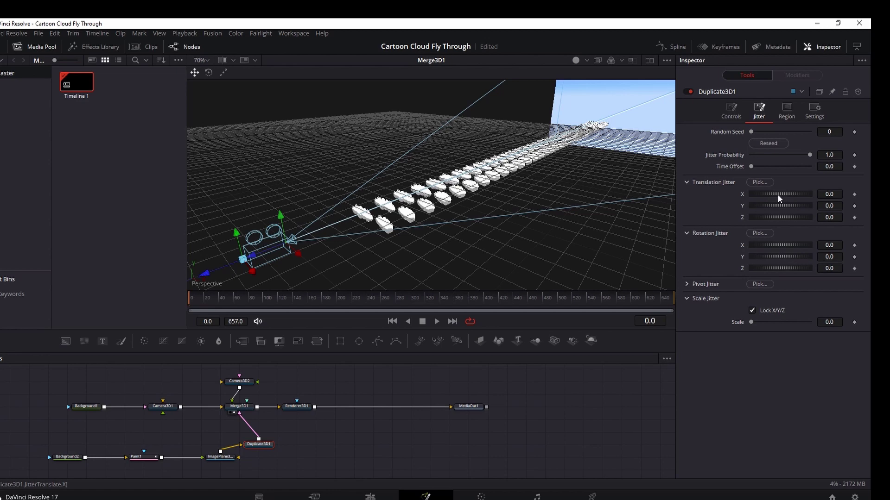
left_click_drag(780, 194, 827, 219)
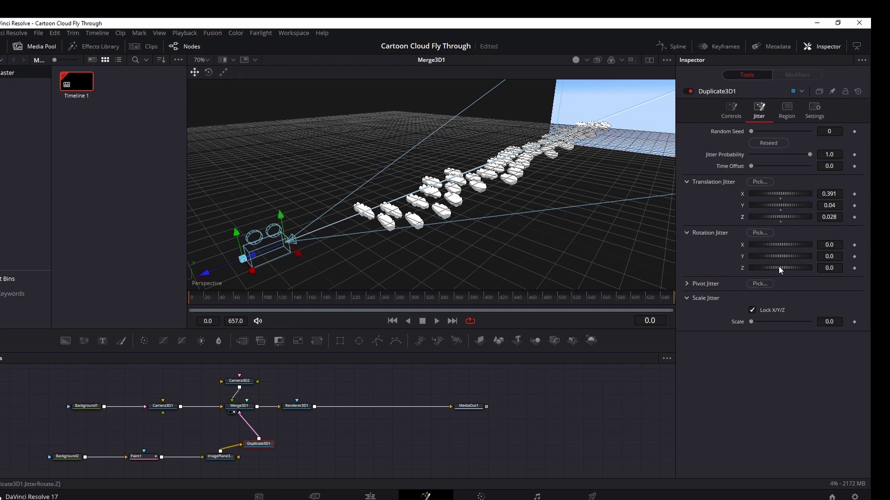
left_click(752, 311)
left_click_drag(751, 321, 770, 323)
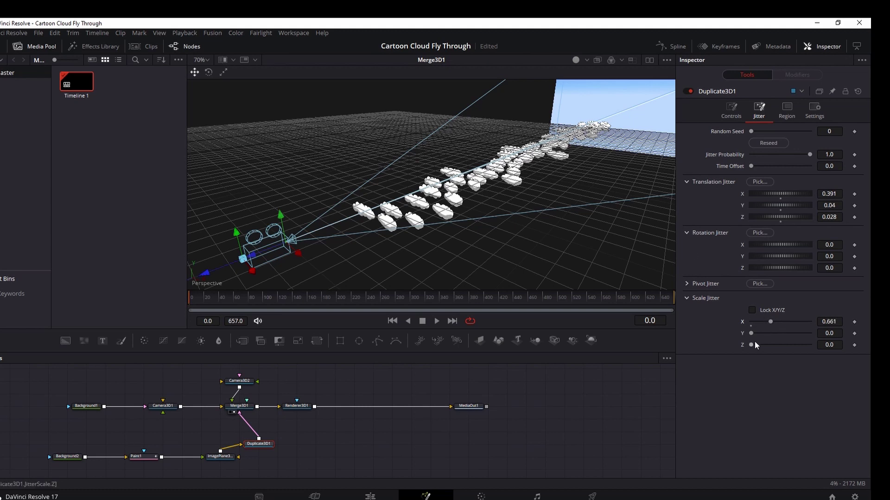
left_click_drag(753, 335, 755, 335)
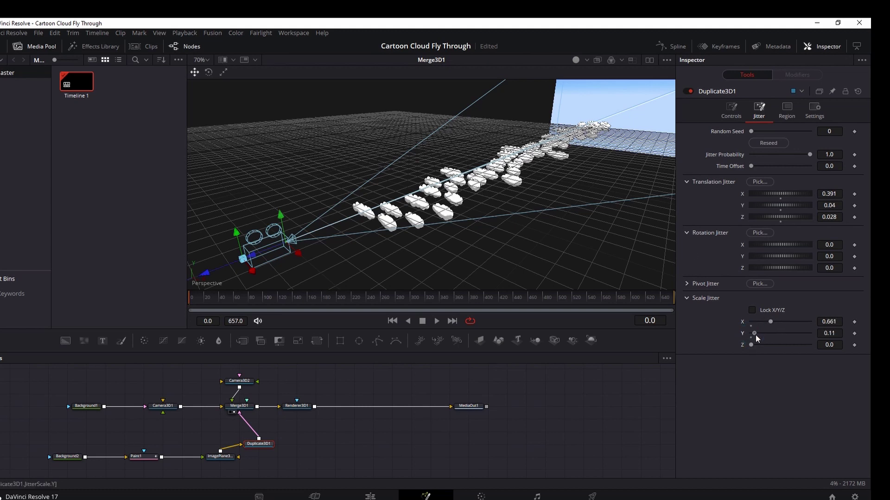
left_click_drag(755, 334, 758, 335)
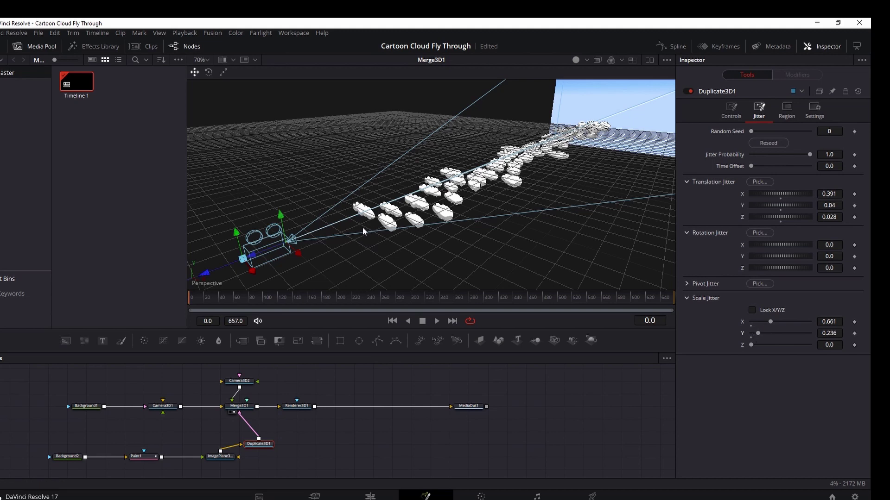
key("ctrl")
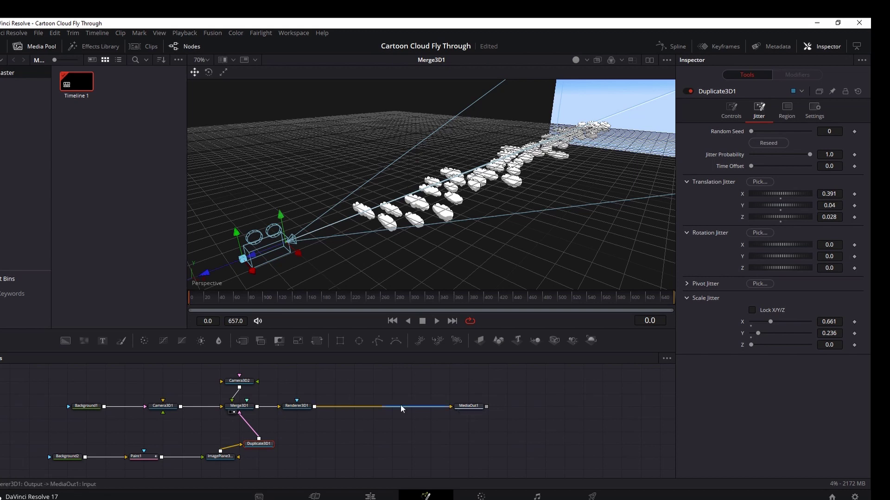
Preview the Renderer3D1 output and move Camera3D2 lower and to the left
left_click(301, 406)
key("1")
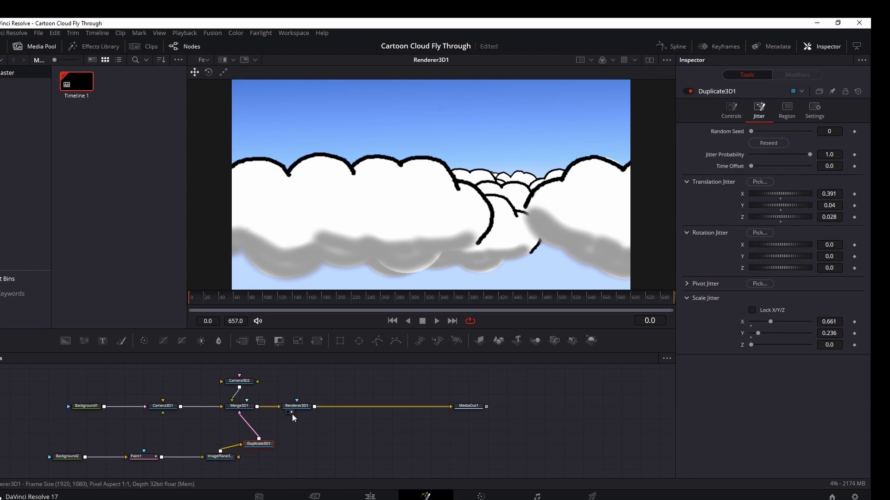
left_click(231, 412)
left_click(405, 202)
left_click_drag(386, 202, 290, 235)
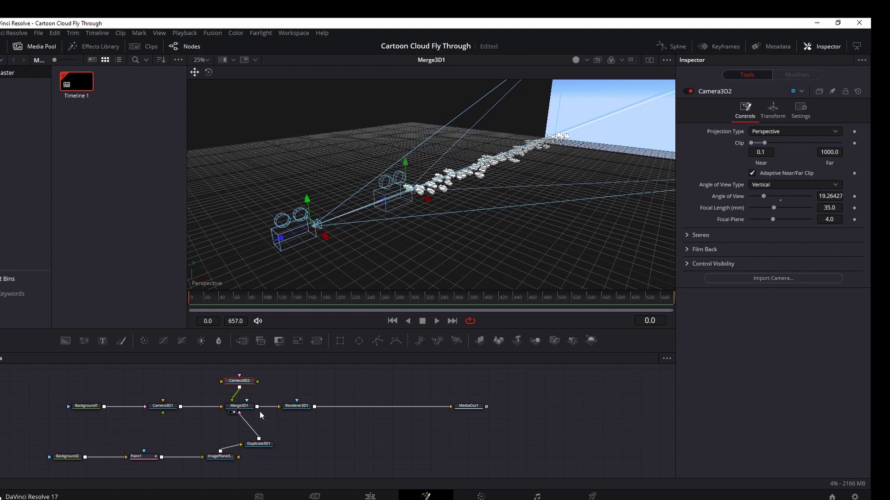
left_click_drag(299, 410, 404, 223)
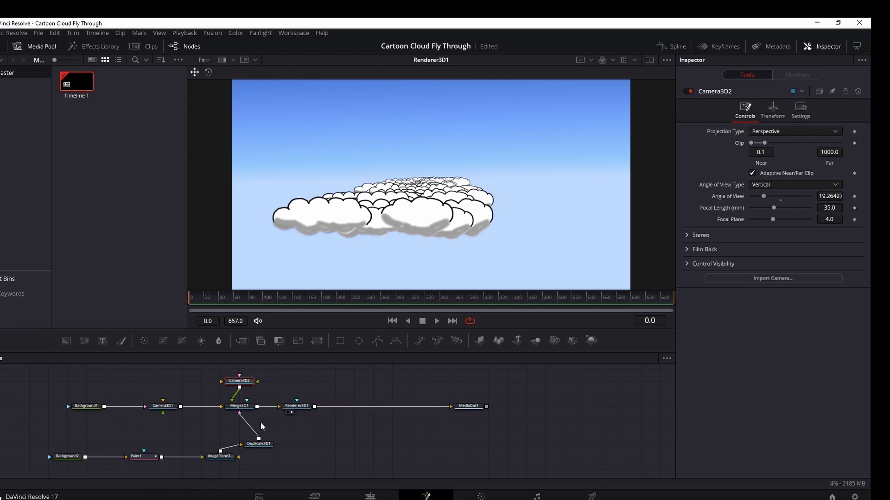
Raise Duplicate3D1's Translation Jitter X to about 1.867
left_click(258, 443)
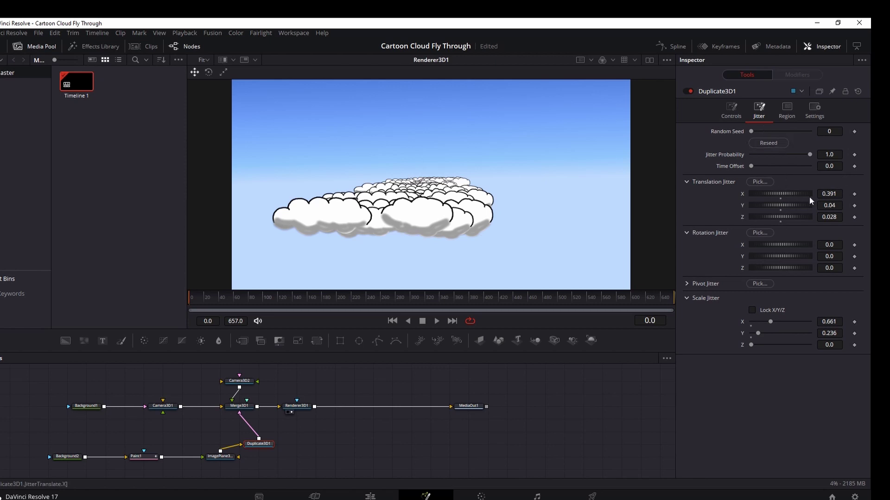
left_click(829, 194)
type("0.447")
key("Return")
left_click_drag(780, 193, 834, 154)
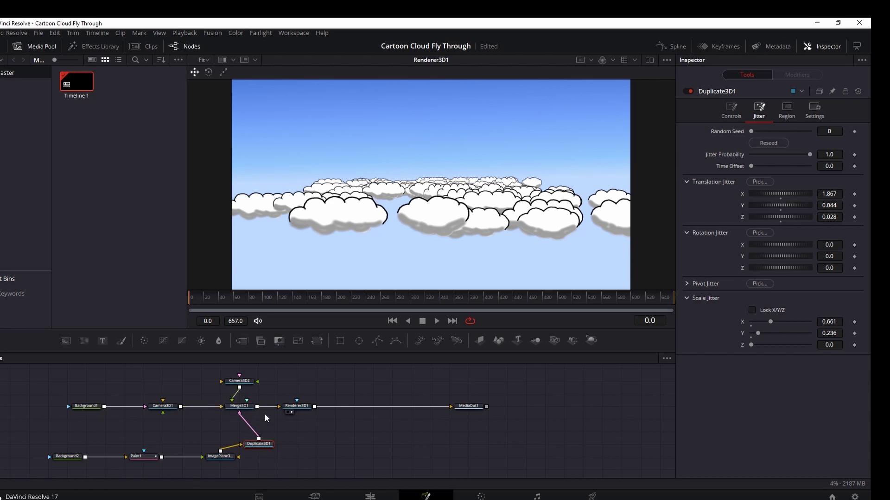
Move Camera3D2 along Translation Z so the cartoon clouds fill more of the render
left_click(239, 381)
left_click(767, 115)
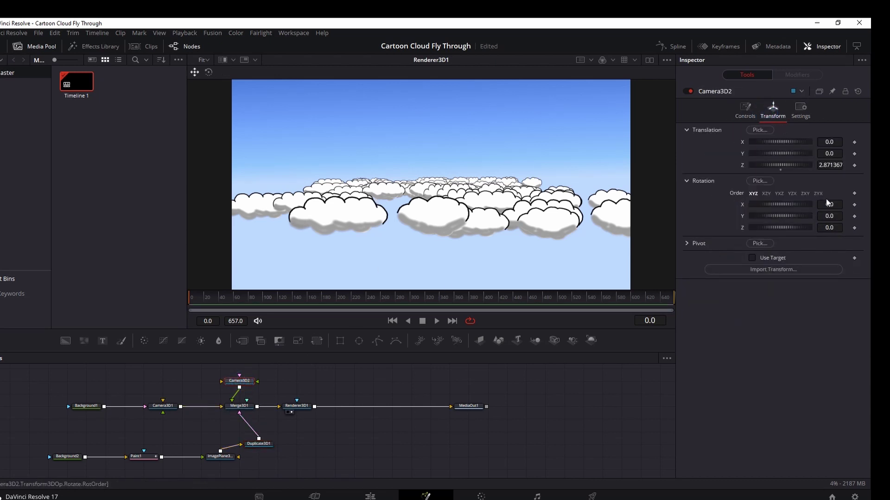
left_click_drag(824, 165, 700, 165)
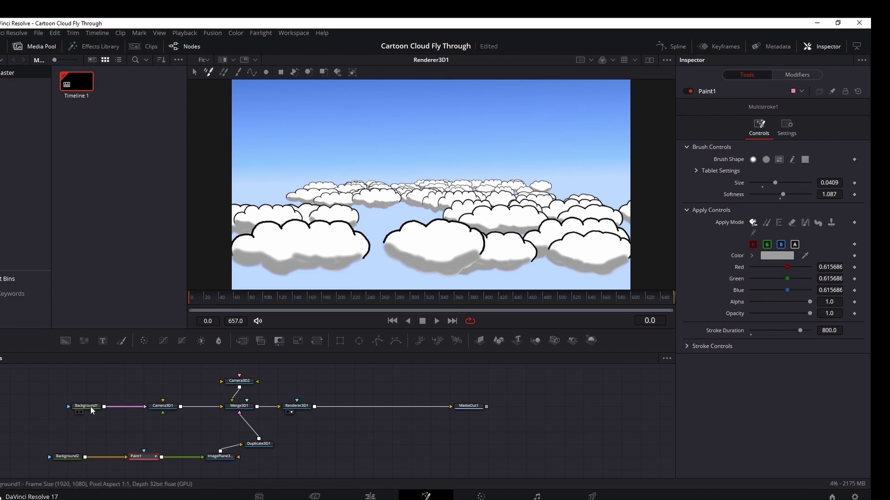
left_click(168, 406)
left_click_drag(240, 406, 388, 209)
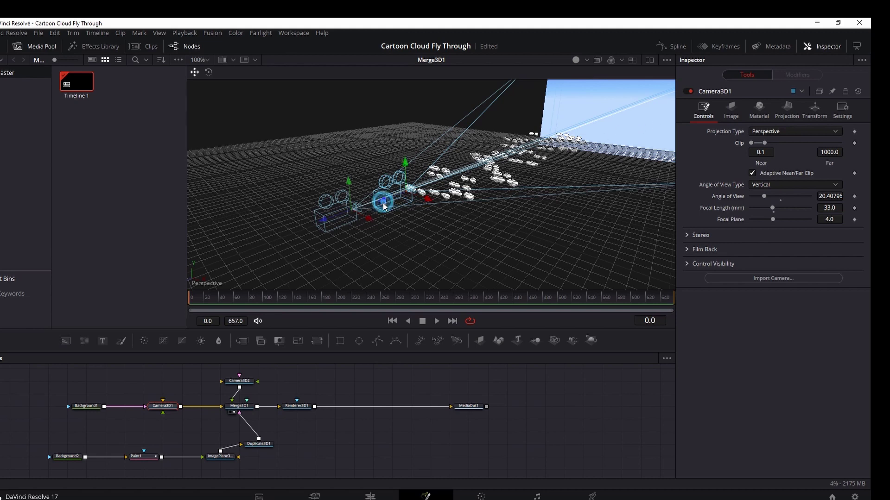
left_click_drag(386, 206, 456, 173)
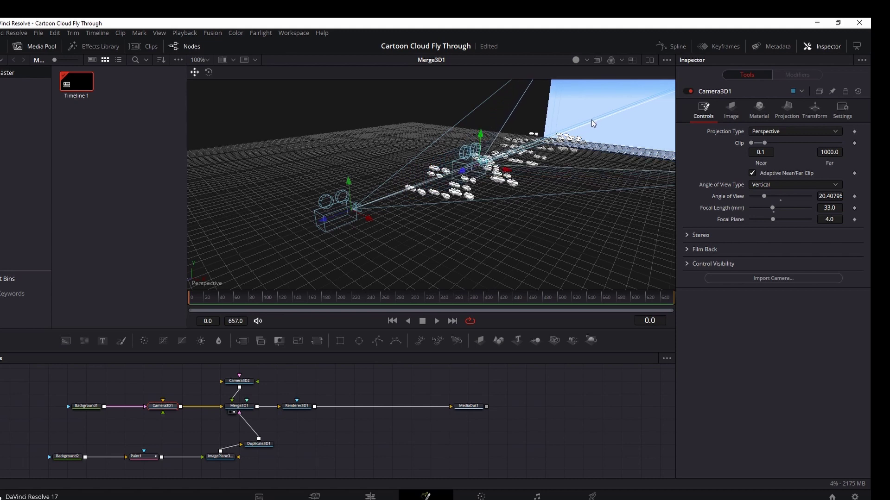
left_click_drag(463, 174, 381, 198)
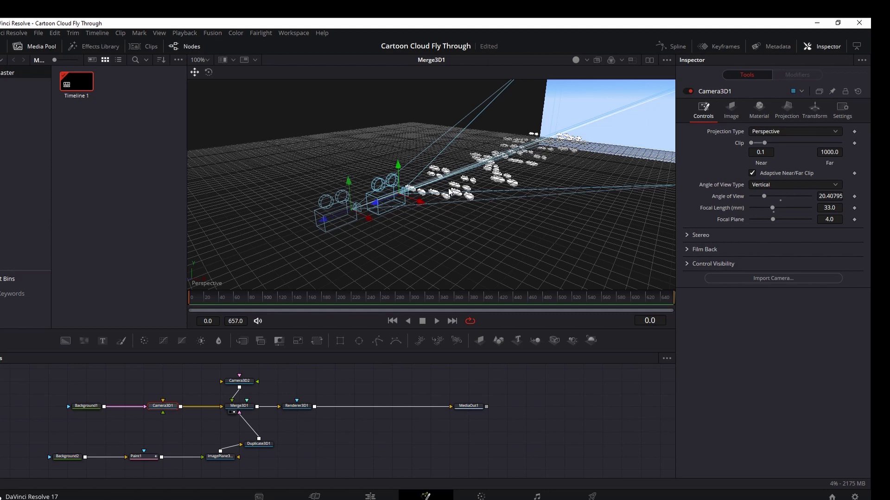
left_click(294, 412)
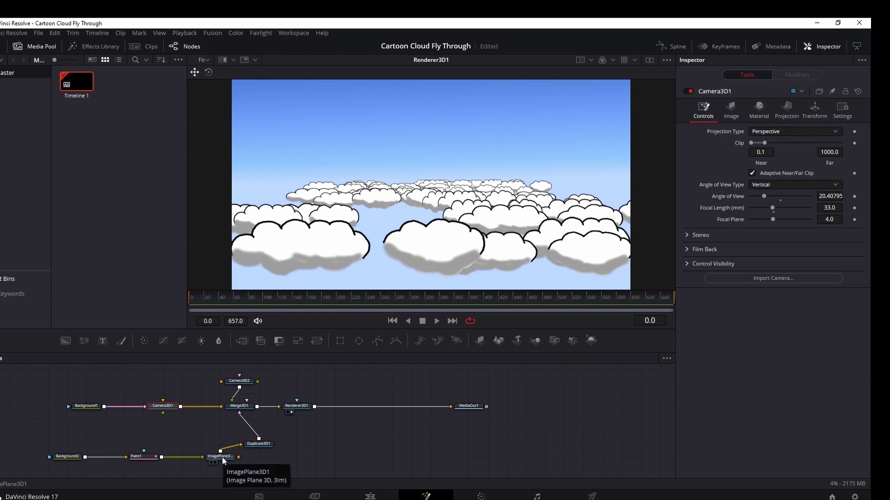
Drag Camera3D2's Translation Z from 1.85 to -14.24, leaving only empty sky in view
left_click(239, 381)
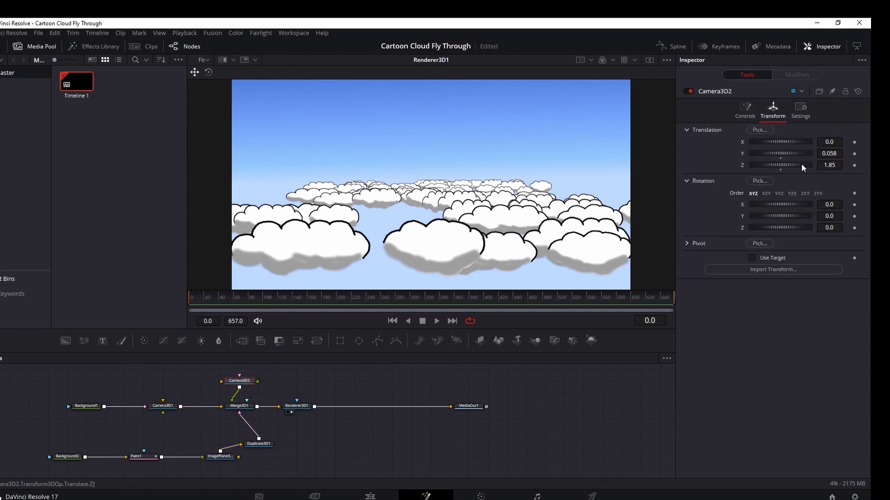
left_click_drag(781, 165, 732, 166)
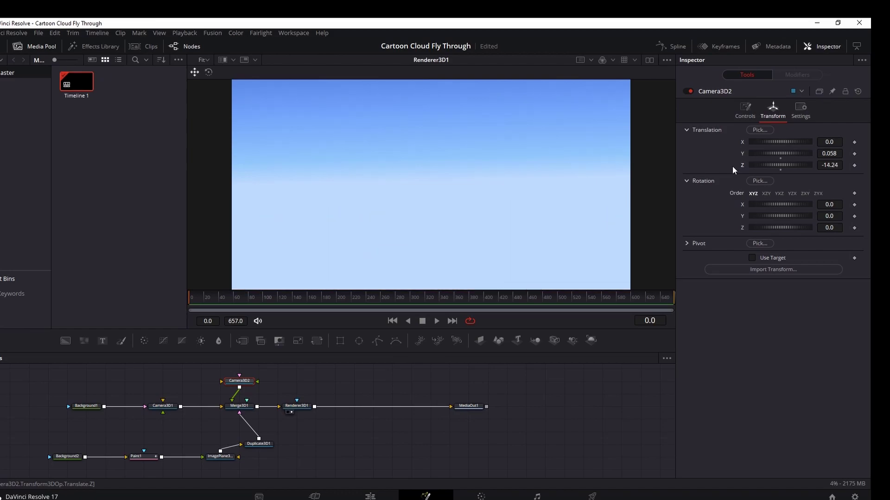